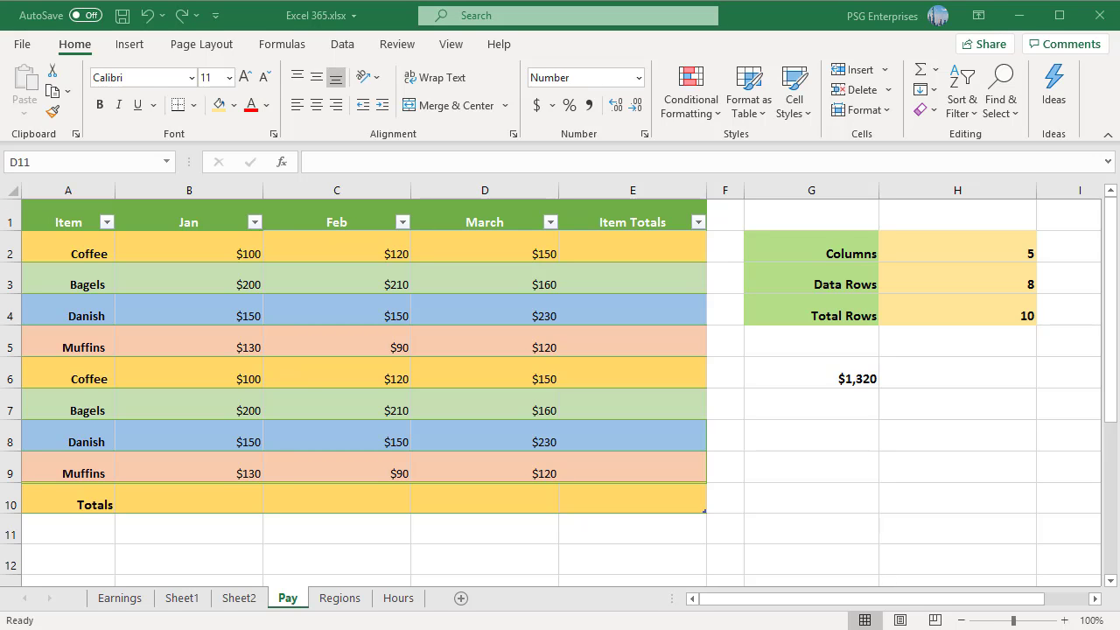
Total the March column in D10 of the Totals row with the structured formula =SUM([March]).
{"action": "left_click", "coordinate": [443, 498]}
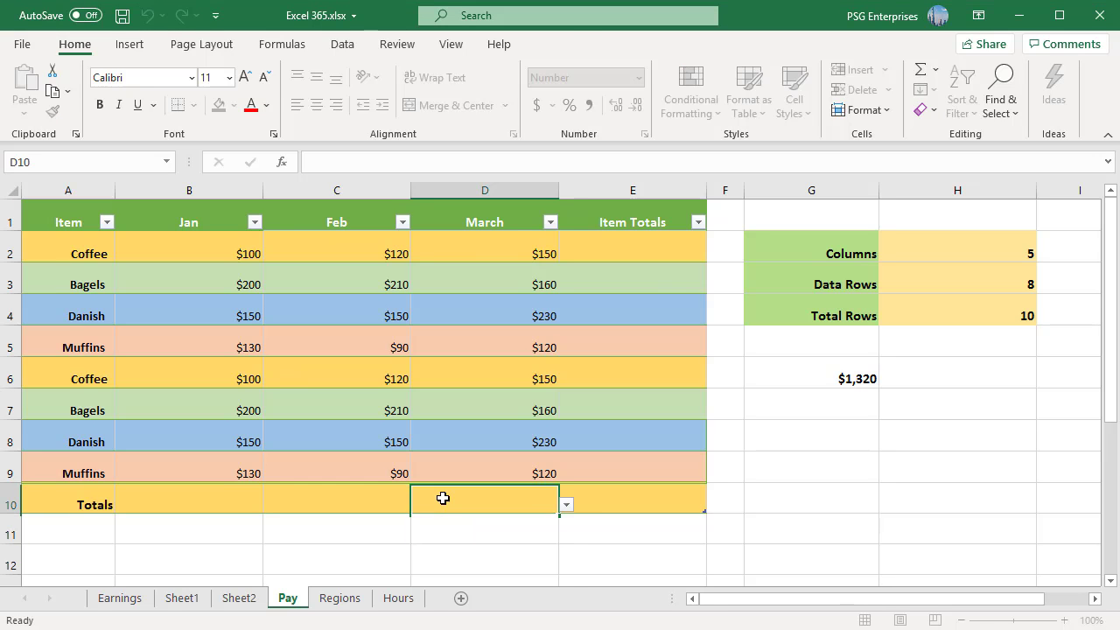
{"action": "type", "text": "="}
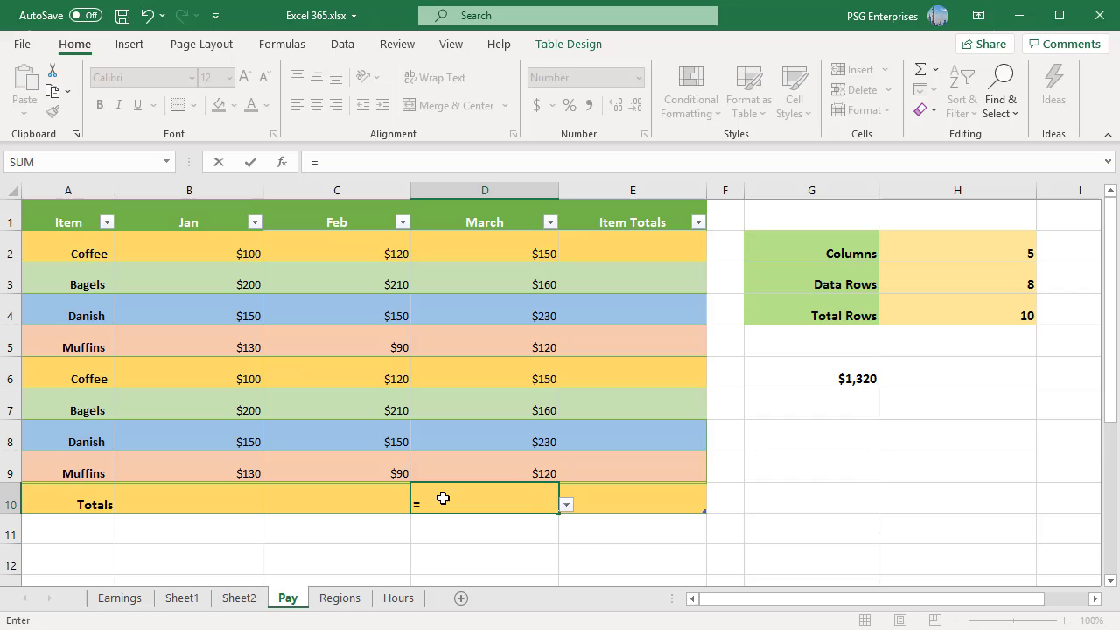
{"action": "type", "text": "SUM("}
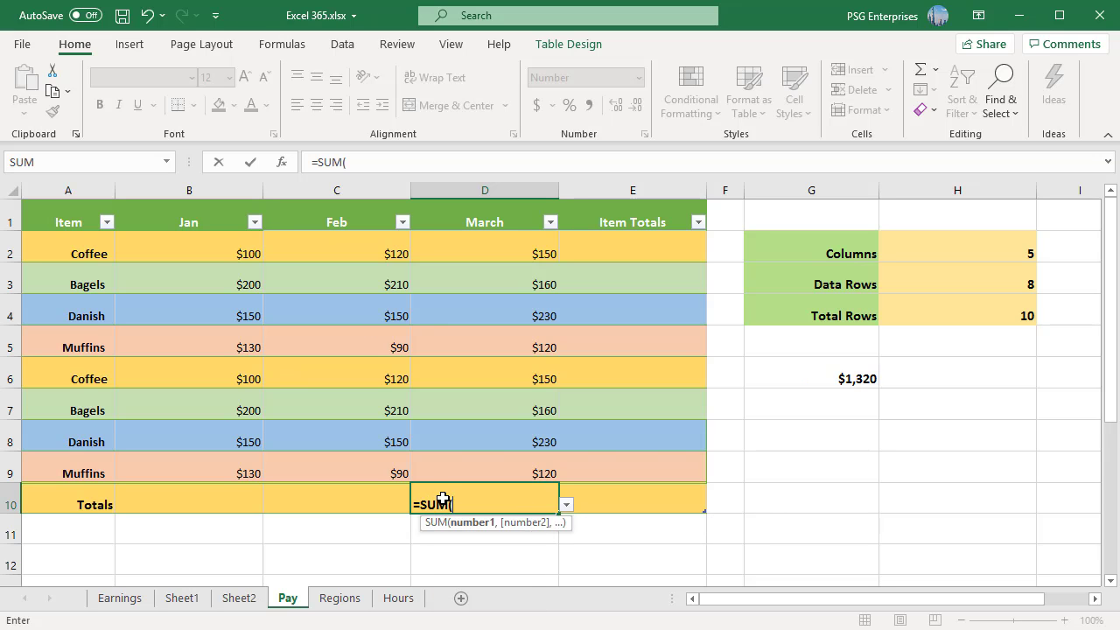
{"action": "left_click_drag", "start_coordinate": [487, 252], "coordinate": [463, 468]}
{"action": "type", "text": ")"}
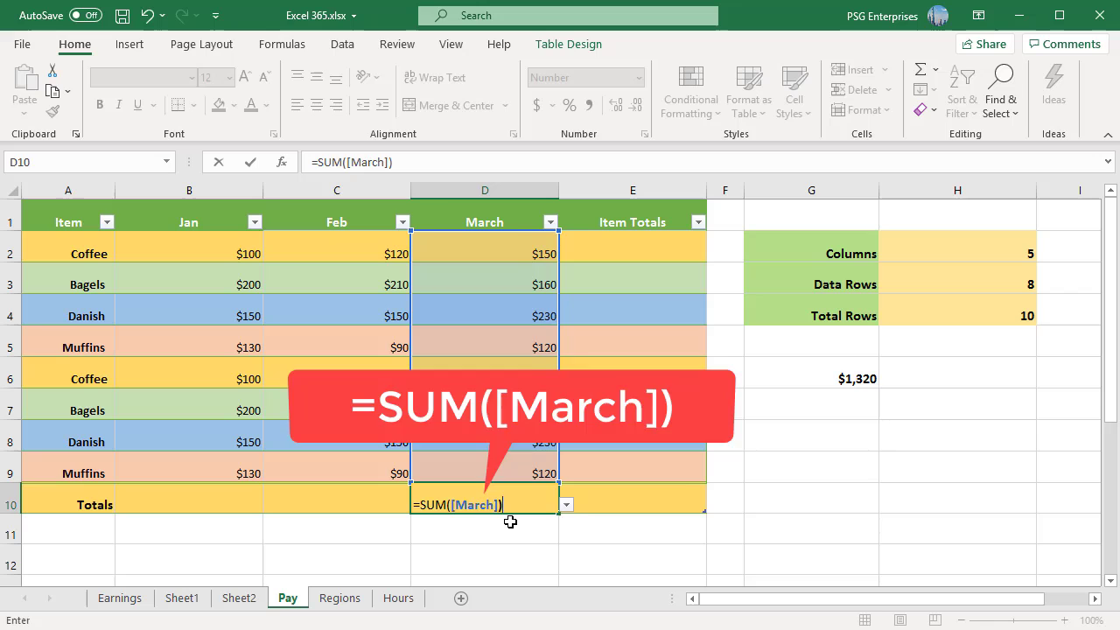
{"action": "key", "text": "Return"}
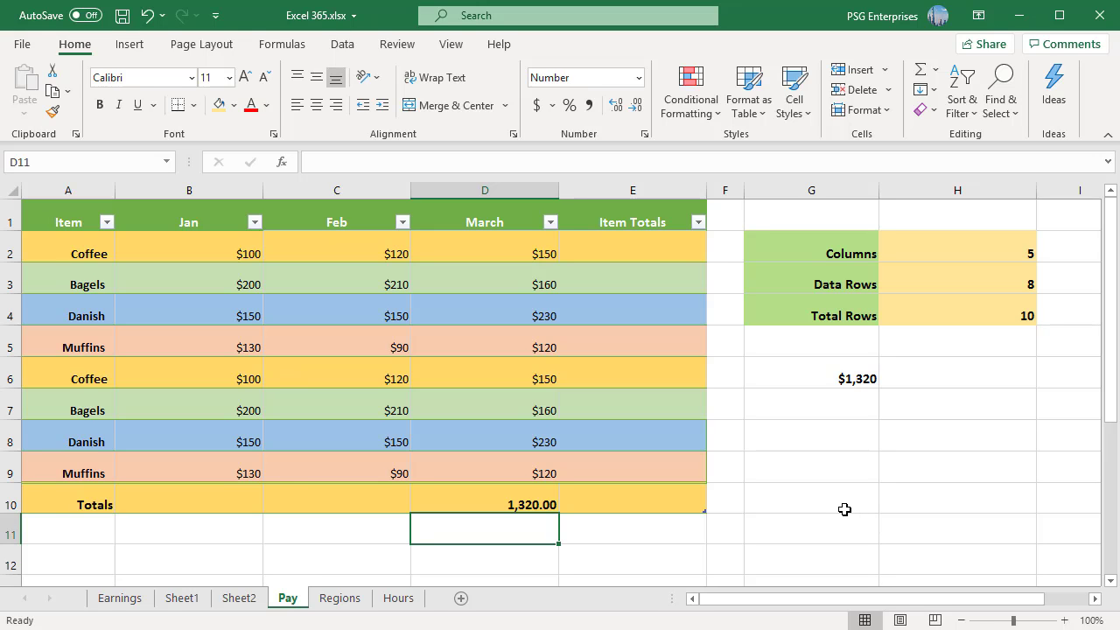
Replace the cell range in G6's SUM formula with the table column reference, giving =SUM(Sales[March]).
{"action": "left_click", "coordinate": [803, 378]}
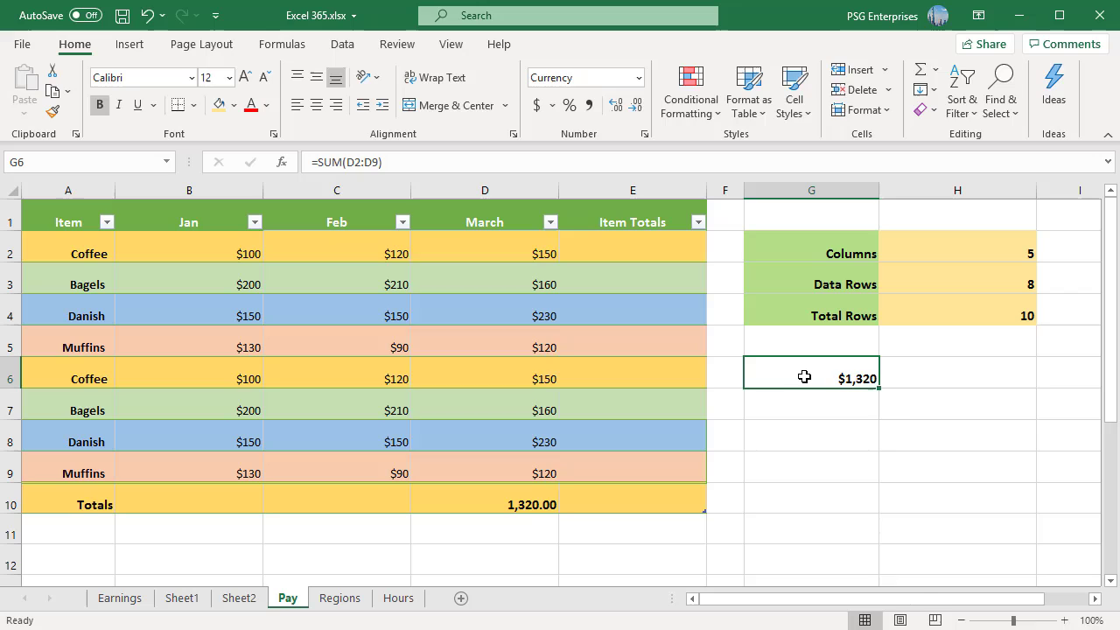
{"action": "double_click", "coordinate": [803, 378]}
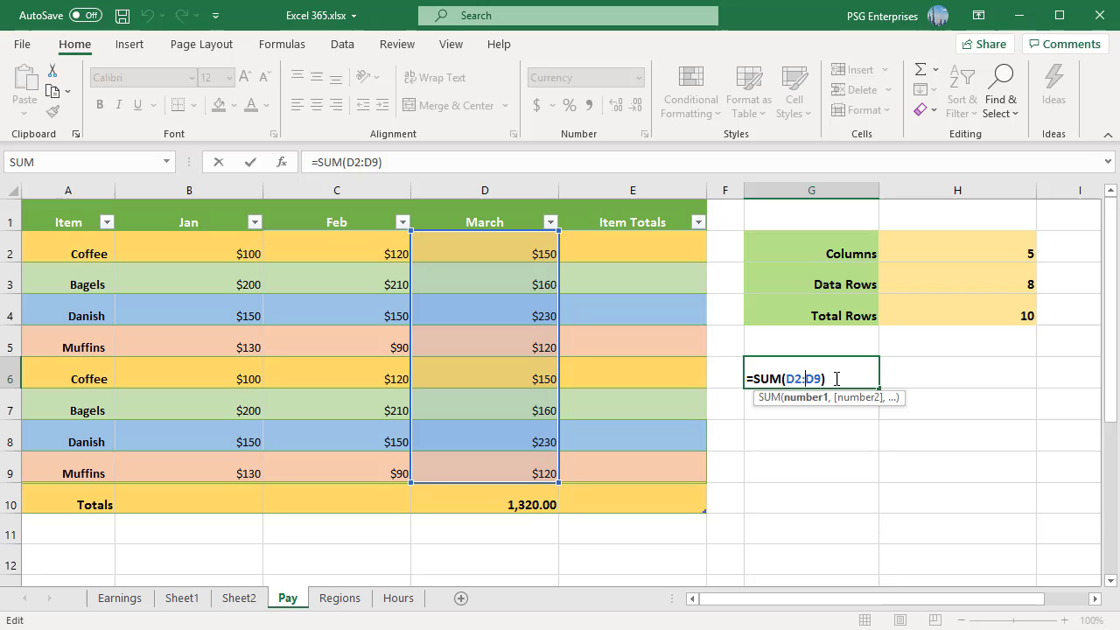
{"action": "left_click_drag", "start_coordinate": [837, 379], "coordinate": [793, 376]}
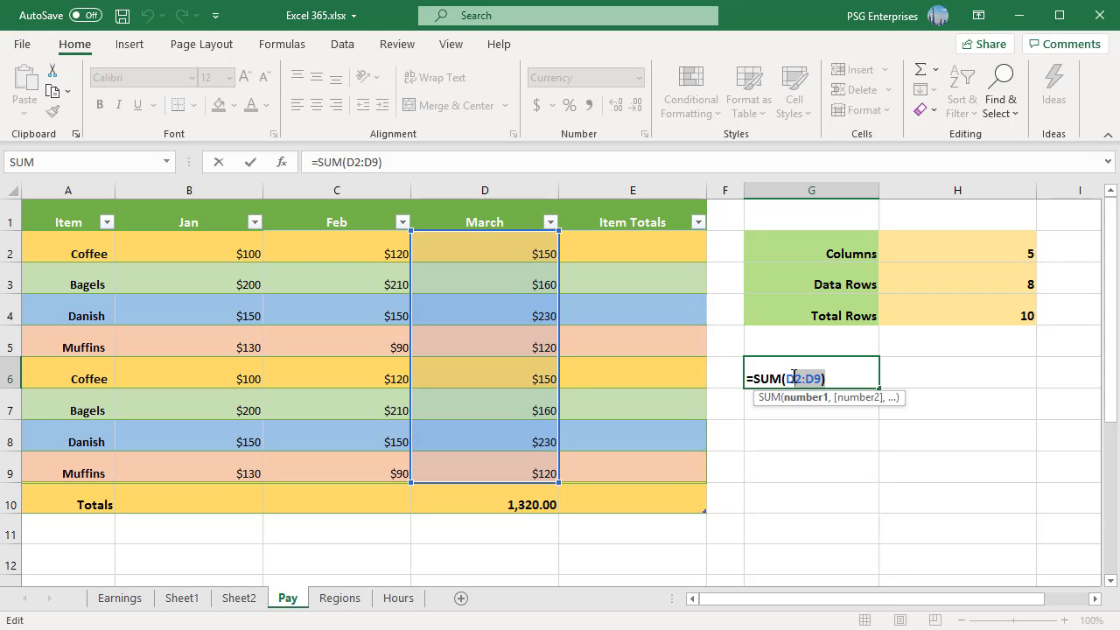
{"action": "key", "text": "BackSpace"}
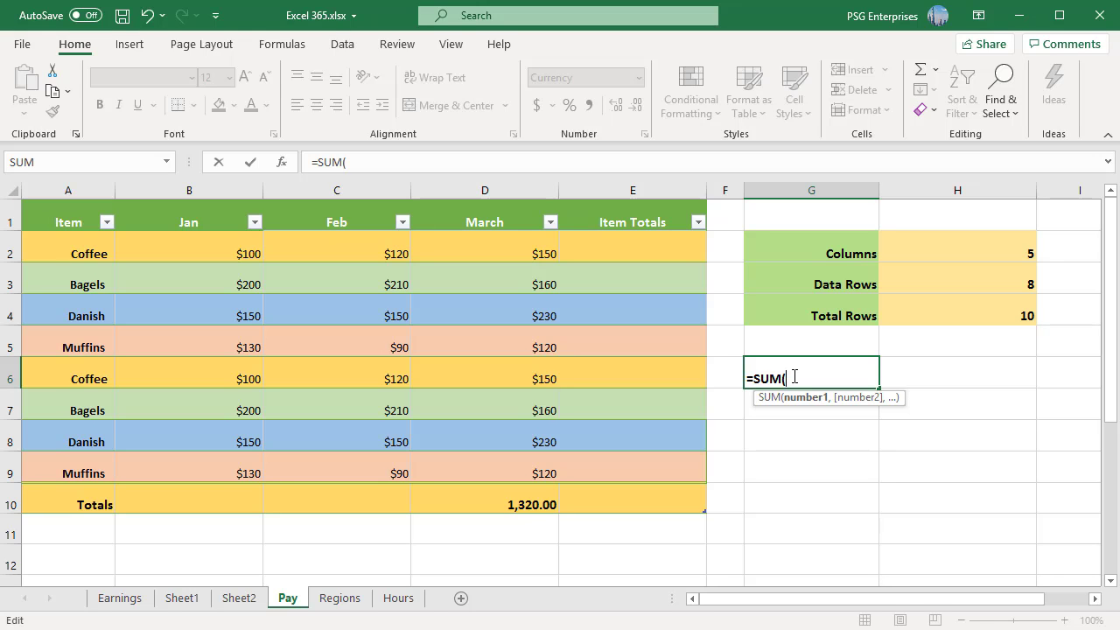
{"action": "left_click", "coordinate": [493, 253]}
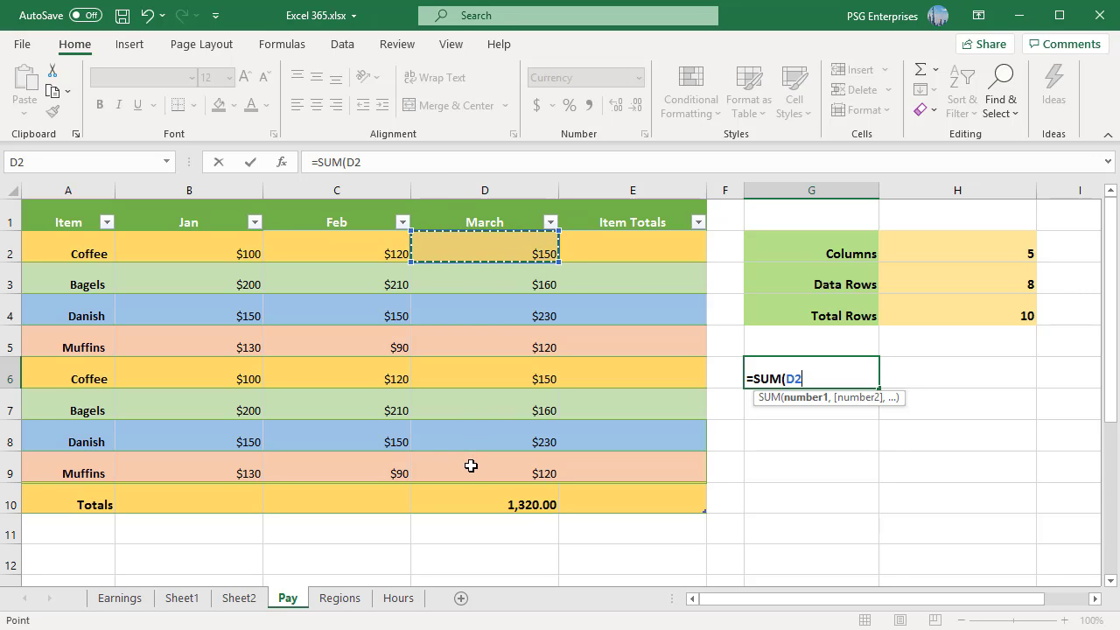
{"action": "left_click_drag", "start_coordinate": [471, 471], "coordinate": [471, 471]}
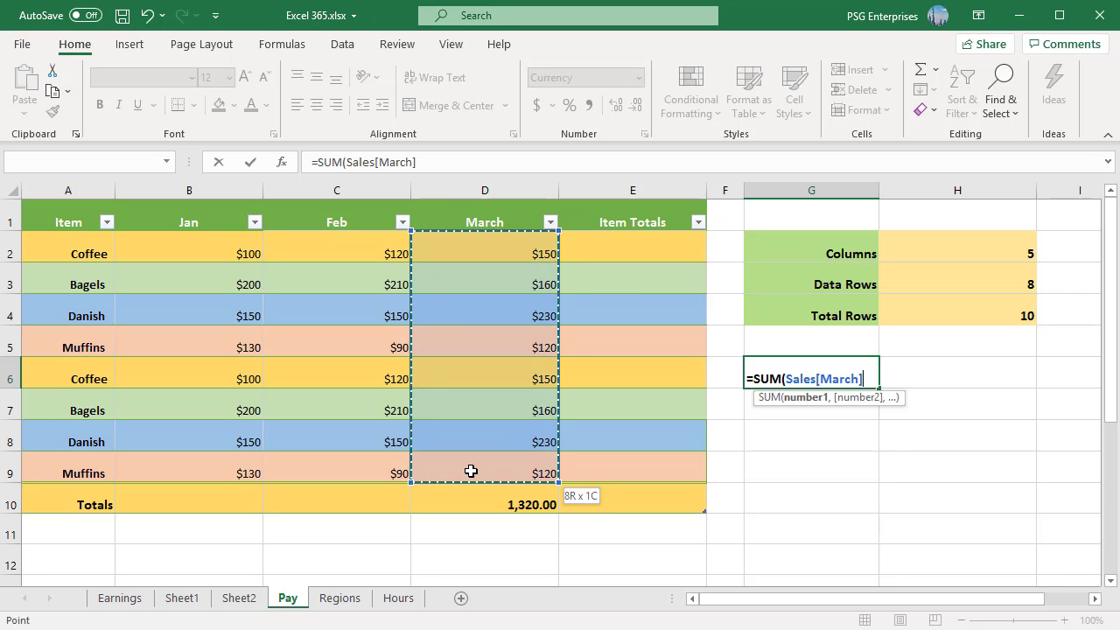
{"action": "type", "text": ")"}
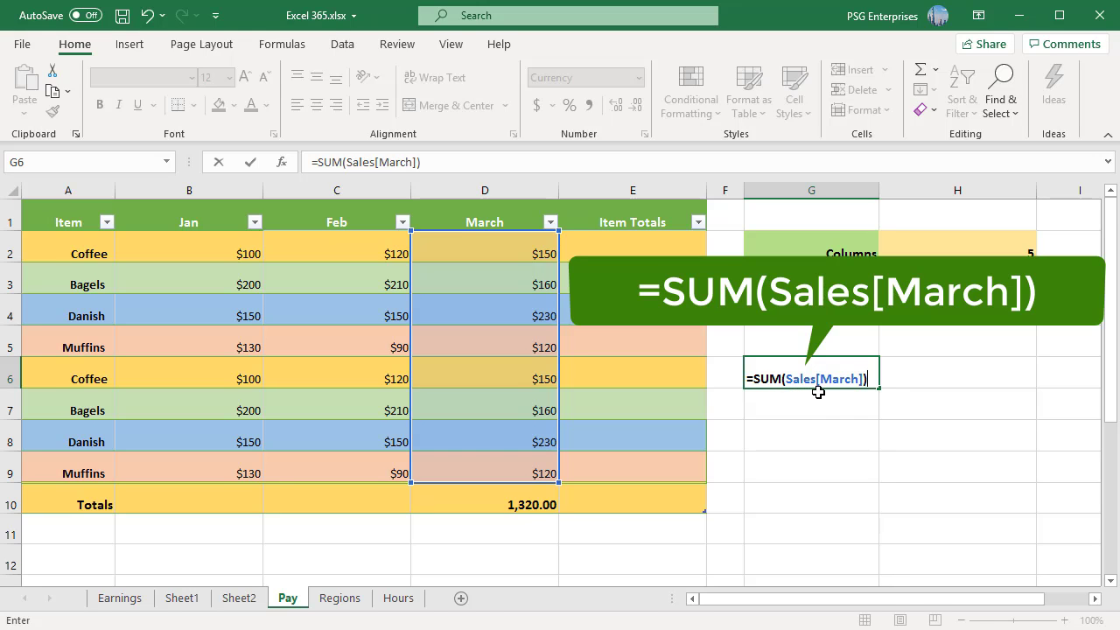
{"action": "key", "text": "Return"}
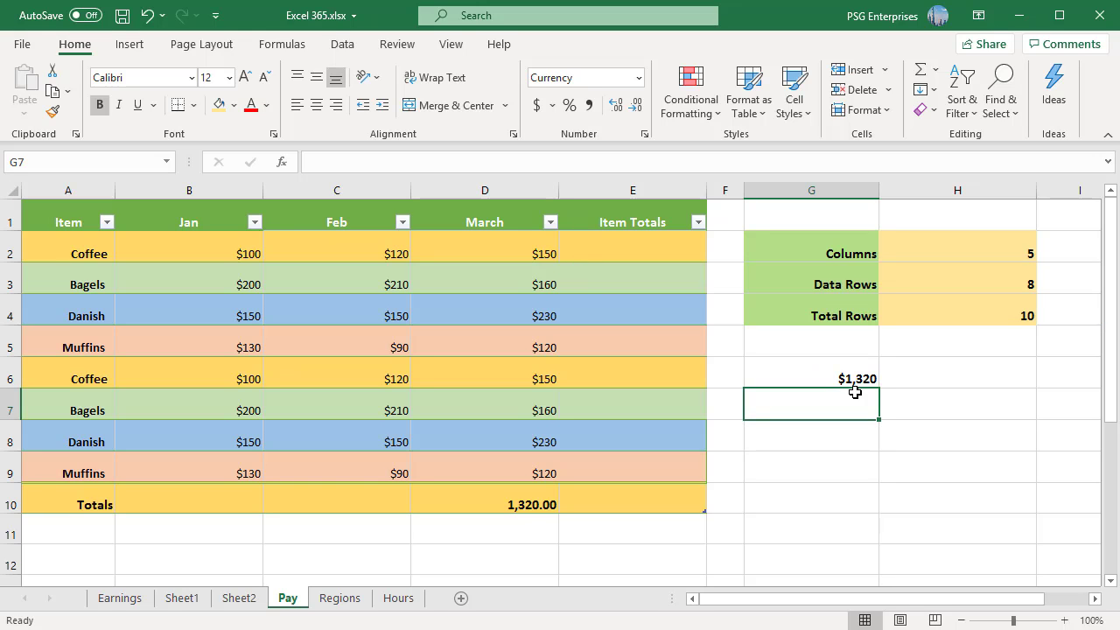
Rename the March column header in D1 to Mar and inspect the SUM formulas in D10 and G6.
{"action": "double_click", "coordinate": [501, 222]}
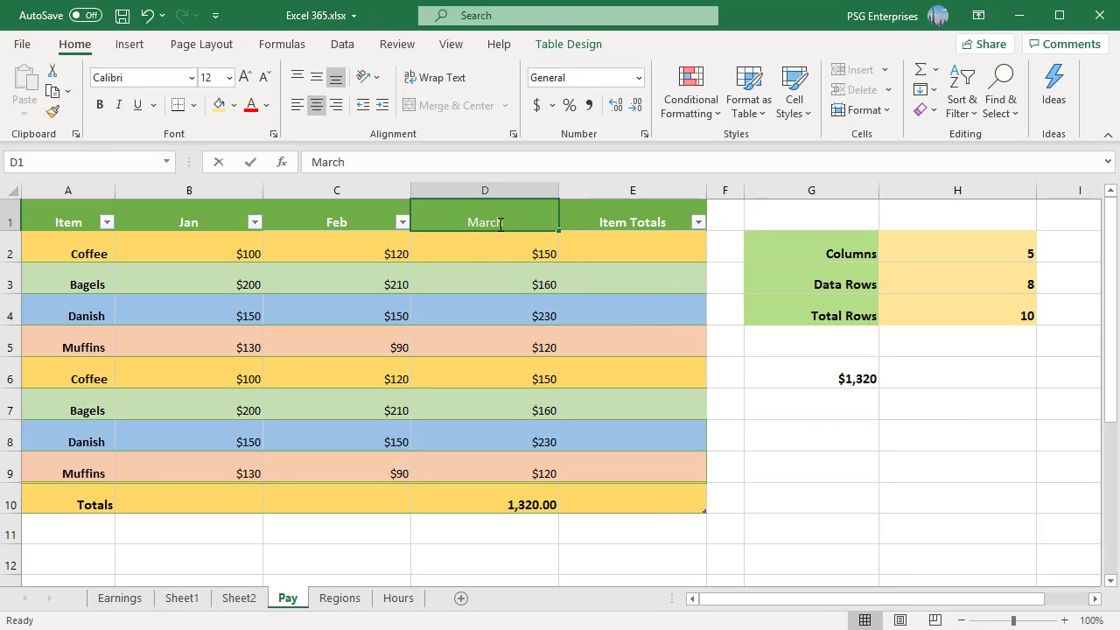
{"action": "key", "text": "BackSpace"}
{"action": "key", "text": "BackSpace"}
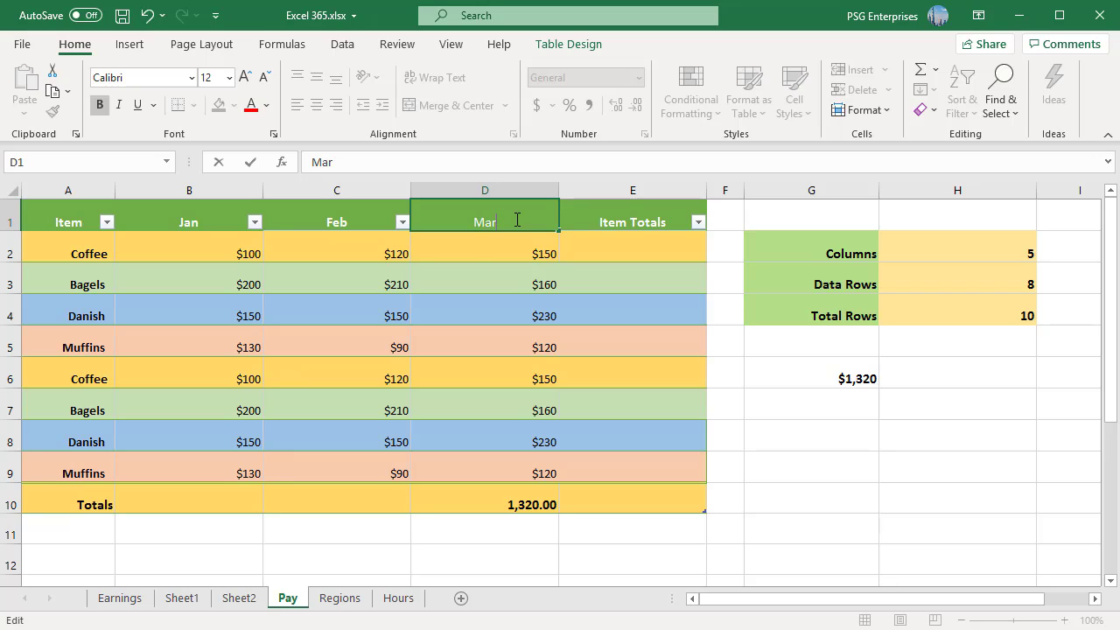
{"action": "key", "text": "Return"}
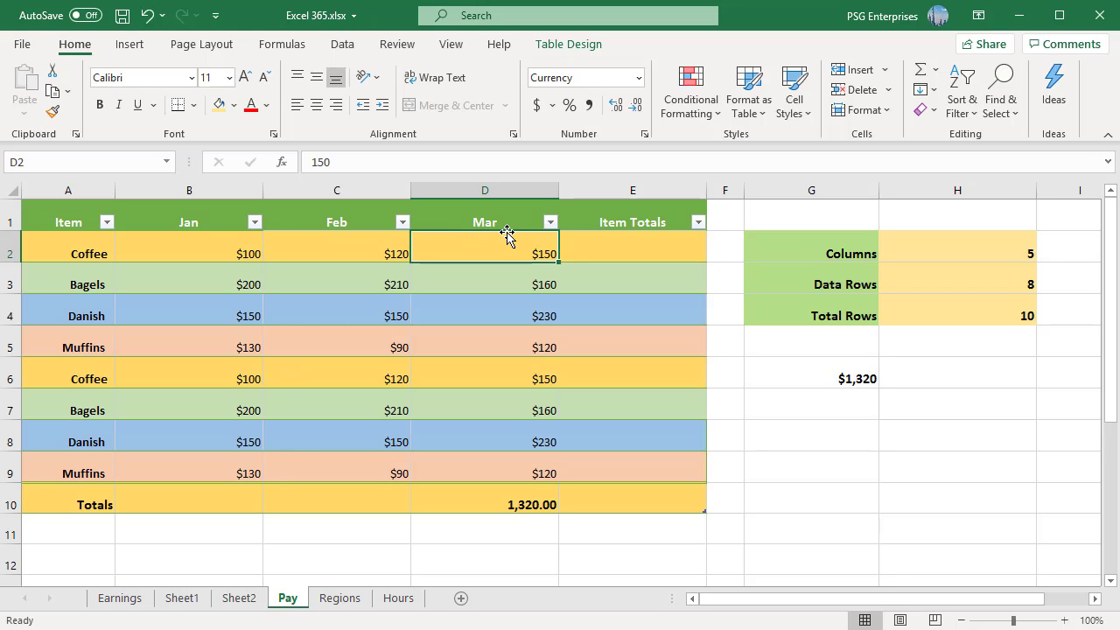
{"action": "left_click", "coordinate": [494, 505]}
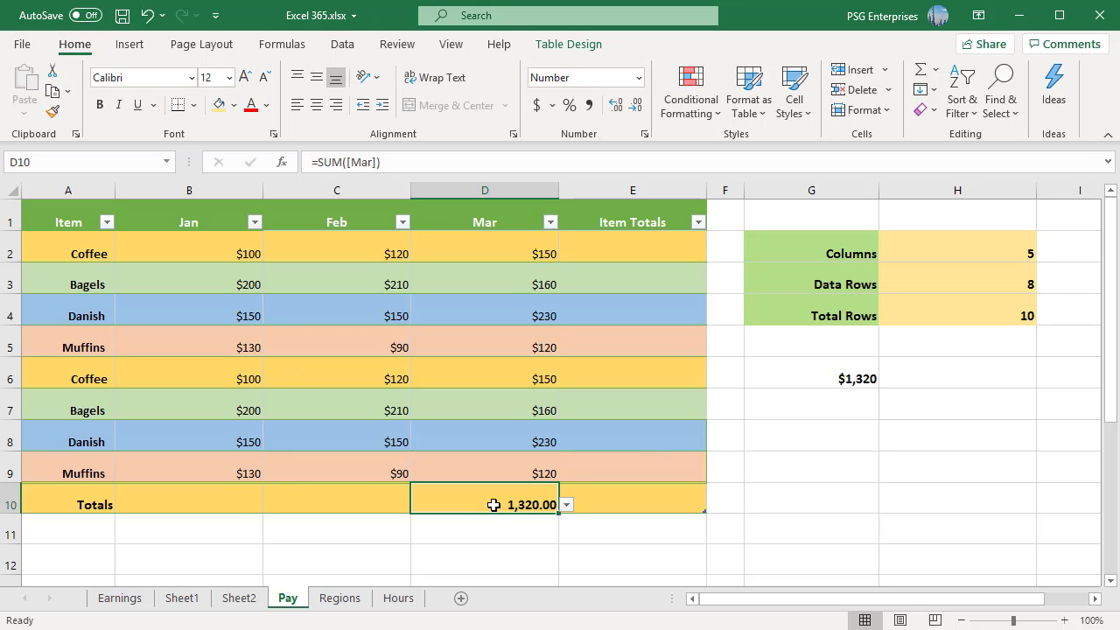
{"action": "key", "text": "F2"}
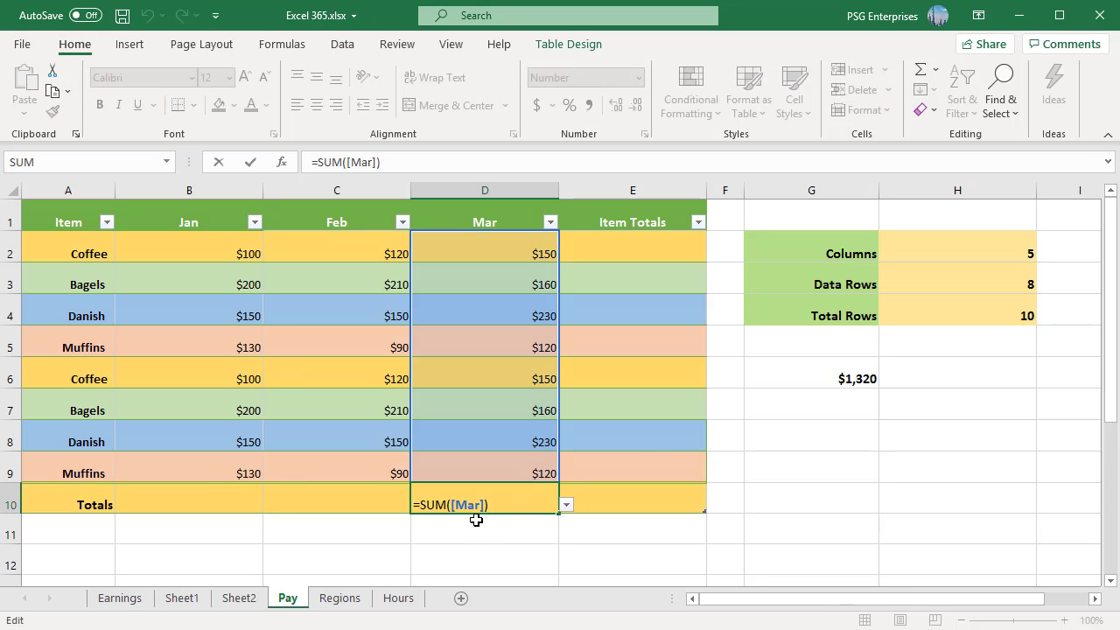
{"action": "left_click", "coordinate": [814, 379]}
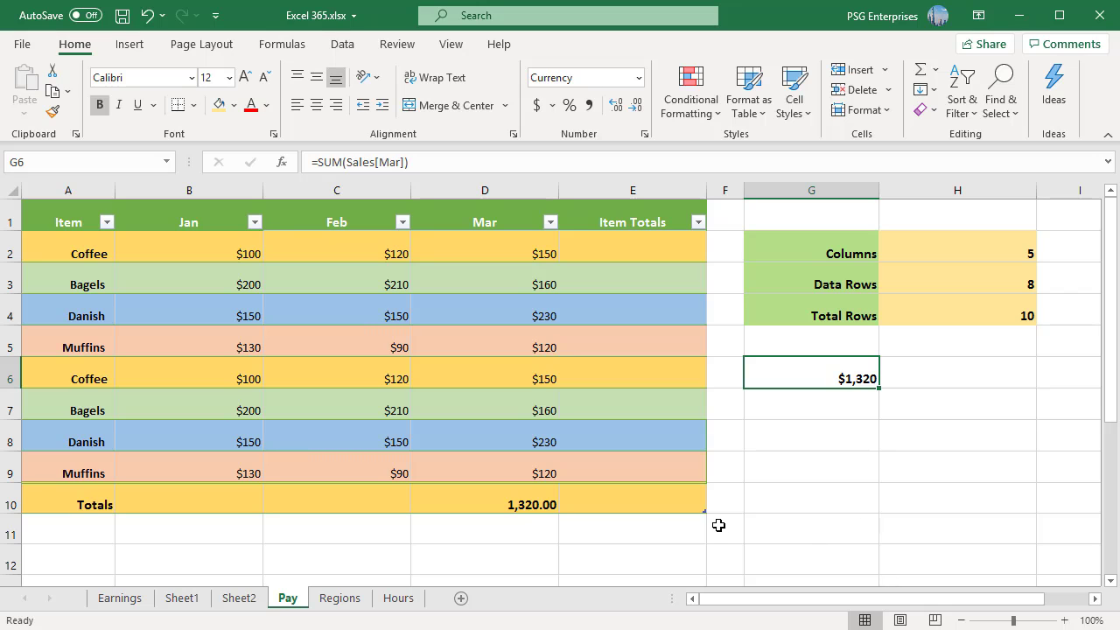
Insert a Coffee row above Totals with 200, 300 and 400 for Jan, Feb and Mar, and inspect the SUM formulas in D11 and G6.
{"action": "left_click", "coordinate": [21, 484]}
{"action": "key", "text": "ctrl+shift+plus"}
{"action": "type", "text": "Coffee\t200\t300\t400"}
{"action": "key", "text": "Tab"}
{"action": "left_click", "coordinate": [528, 530]}
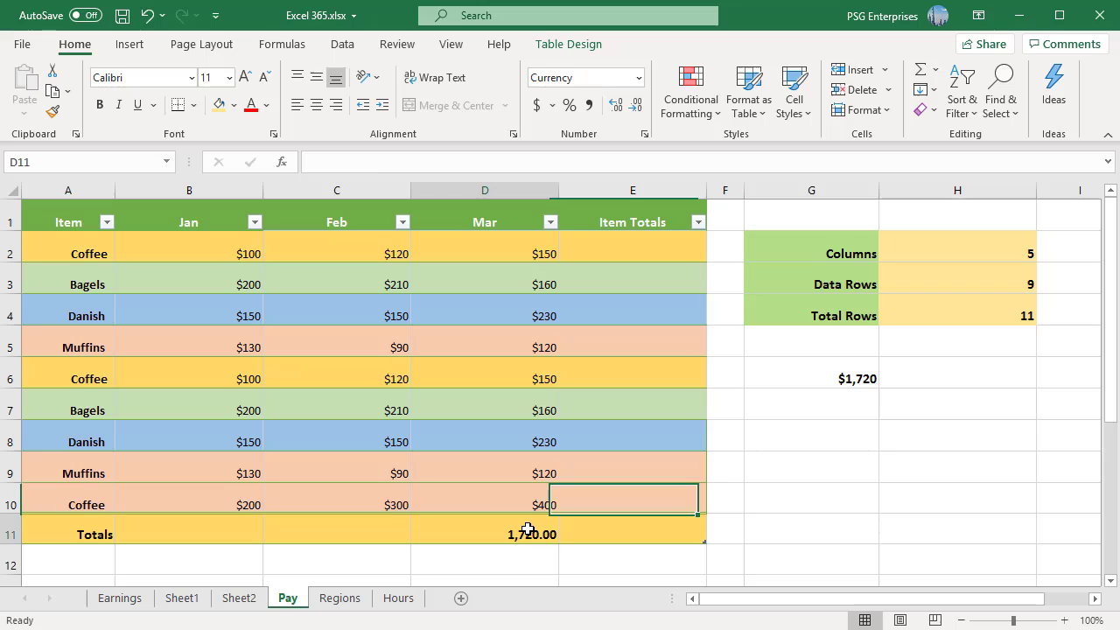
{"action": "double_click", "coordinate": [525, 532]}
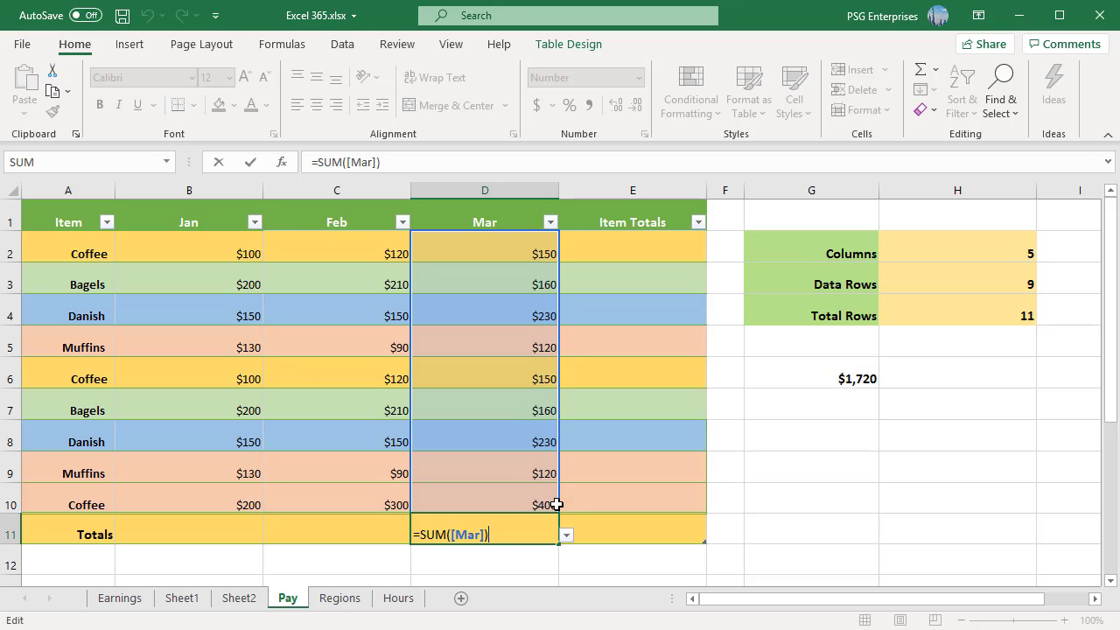
{"action": "key", "text": "Return"}
{"action": "left_click", "coordinate": [801, 383]}
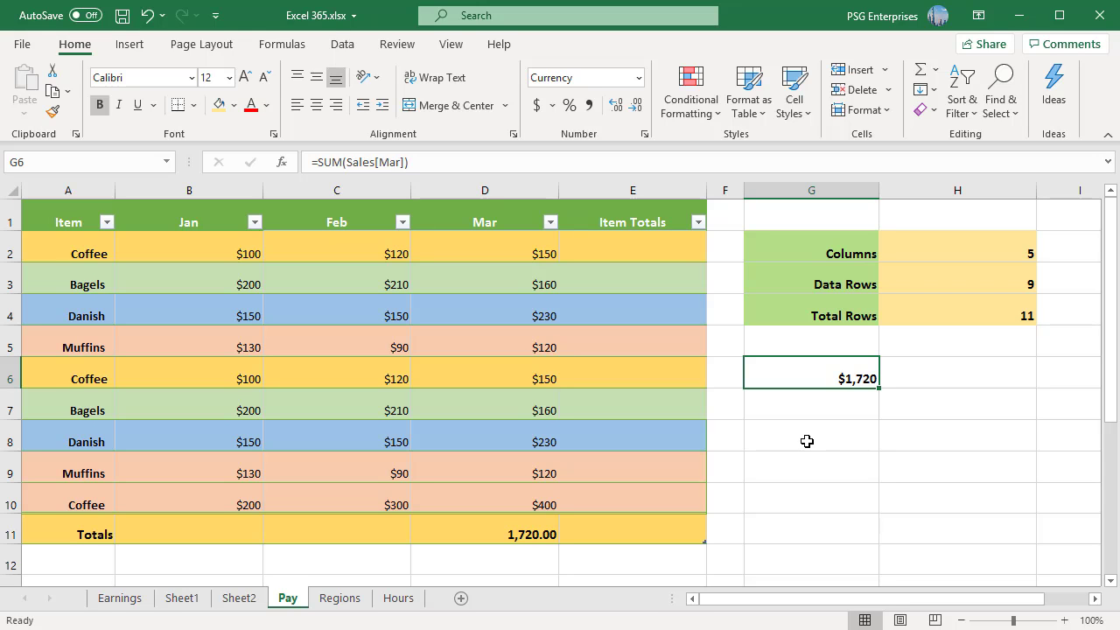
Fill the Item Totals column by entering =SUM(Sales[@[Jan]:[Mar]]) in E2.
{"action": "left_click", "coordinate": [602, 252]}
{"action": "type", "text": "=SUM("}
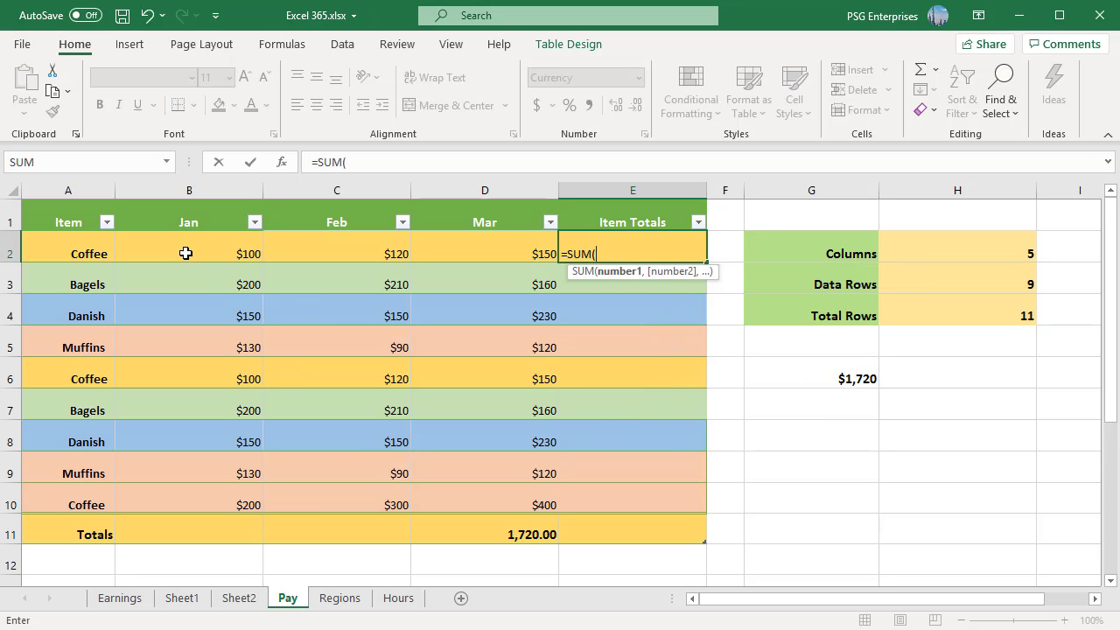
{"action": "left_click_drag", "start_coordinate": [185, 248], "coordinate": [477, 244]}
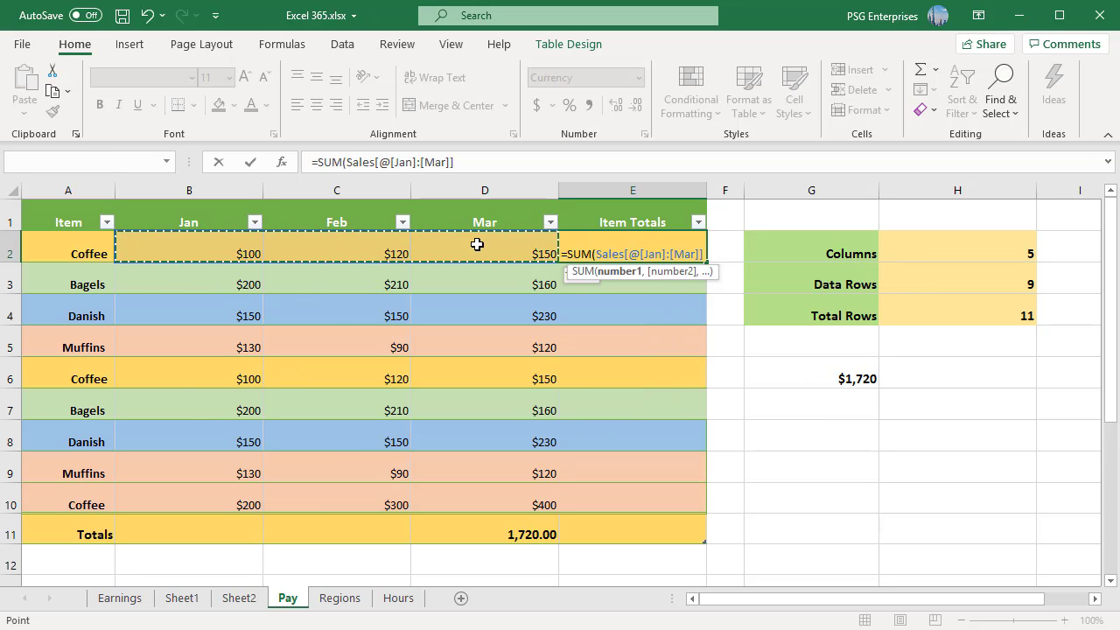
{"action": "type", "text": ")"}
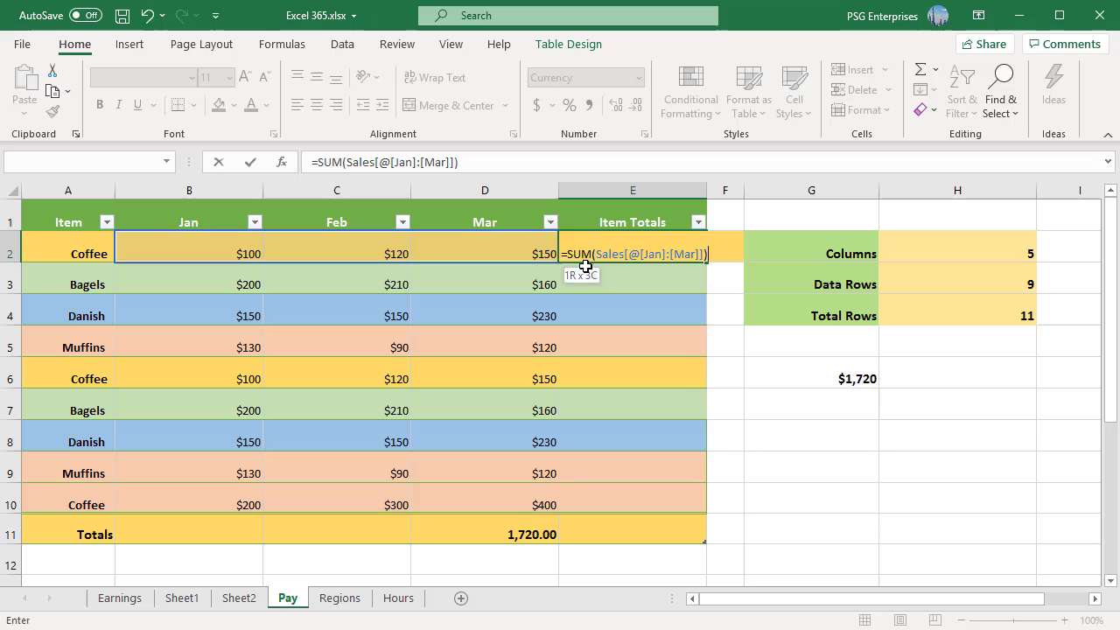
{"action": "key", "text": "Return"}
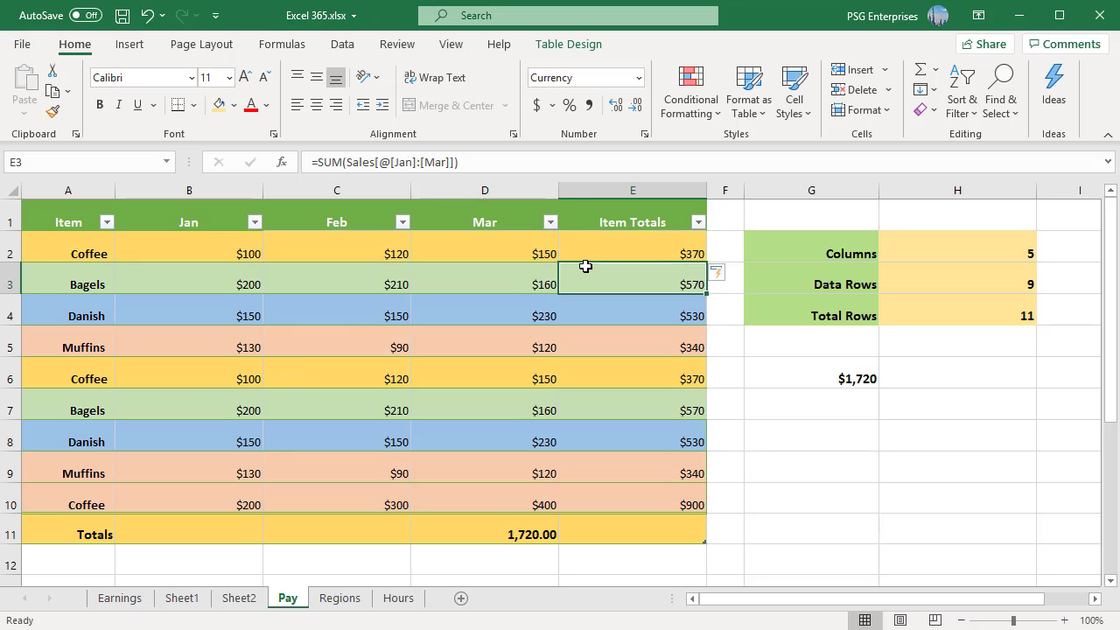
Examine the row-total formula of the Danish item in E4 and the columns it references, leaving it unedited.
{"action": "double_click", "coordinate": [616, 311]}
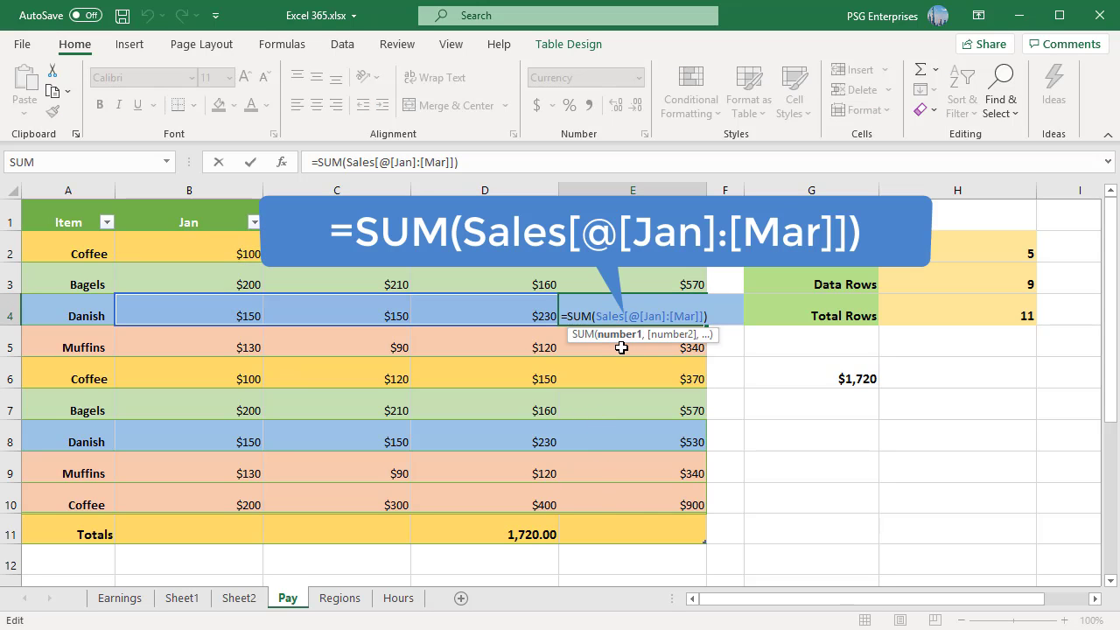
{"action": "key", "text": "Right"}
{"action": "key", "text": "Right"}
{"action": "key", "text": "Right"}
{"action": "key", "text": "Right"}
{"action": "key", "text": "Right"}
{"action": "key", "text": "Right"}
{"action": "key", "text": "Right"}
{"action": "key", "text": "Right"}
{"action": "key", "text": "Right"}
{"action": "key", "text": "Right"}
{"action": "key", "text": "Right"}
{"action": "key", "text": "Right"}
{"action": "key", "text": "Right"}
{"action": "key", "text": "Right"}
{"action": "key", "text": "Right"}
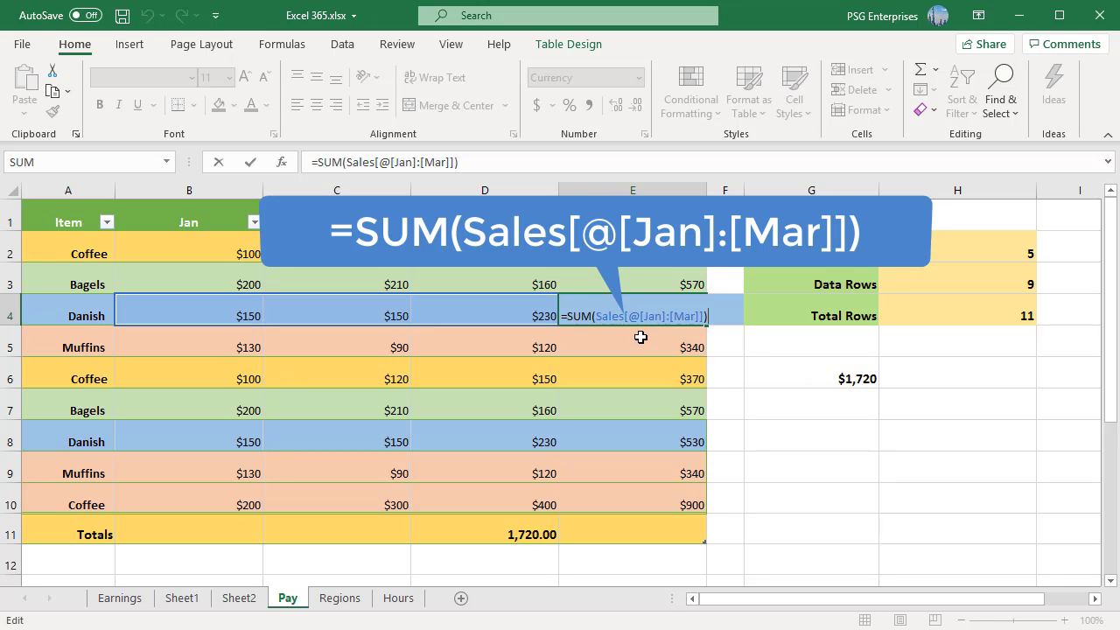
{"action": "key", "text": "Escape"}
{"action": "key", "text": "Up"}
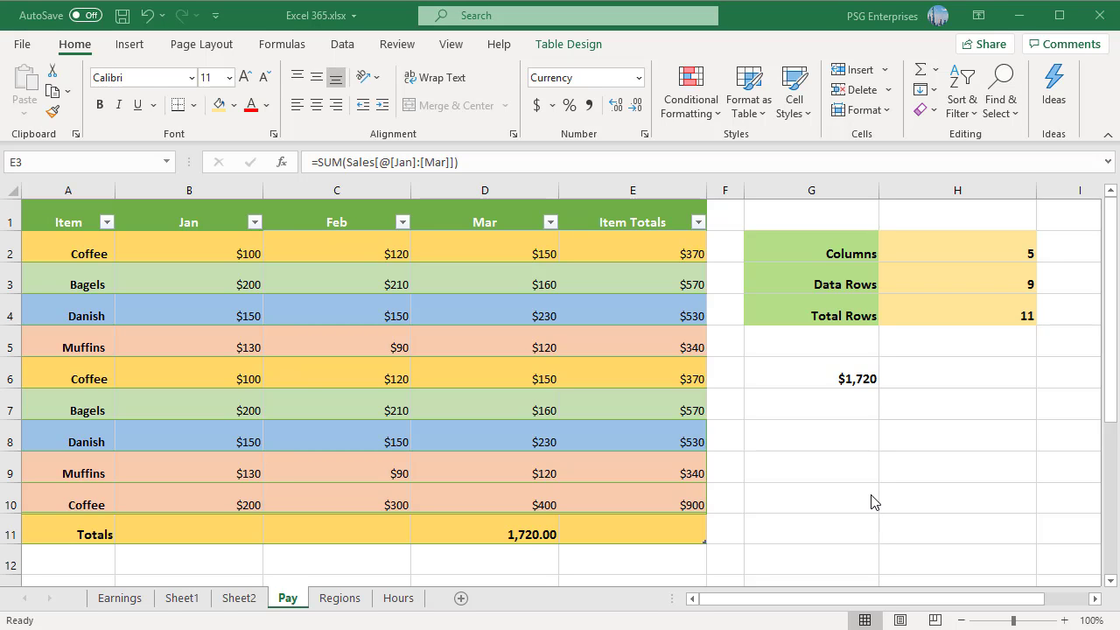
Sum the whole Sales table in G7 with the formula =SUM(Sales).
{"action": "left_click", "coordinate": [785, 414]}
{"action": "type", "text": "="}
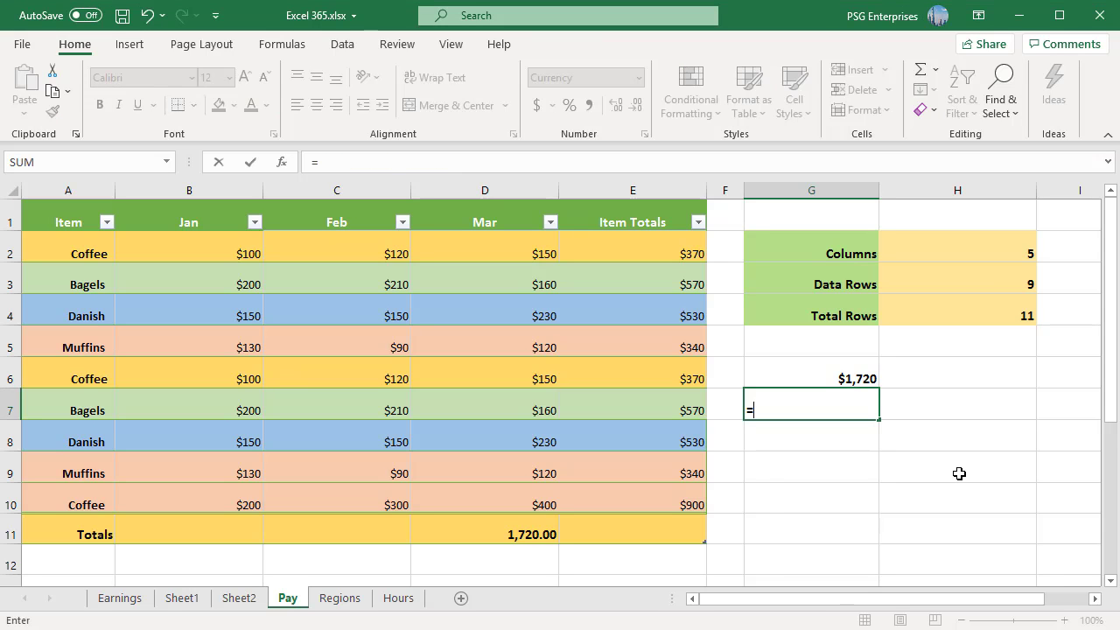
{"action": "type", "text": "SUM("}
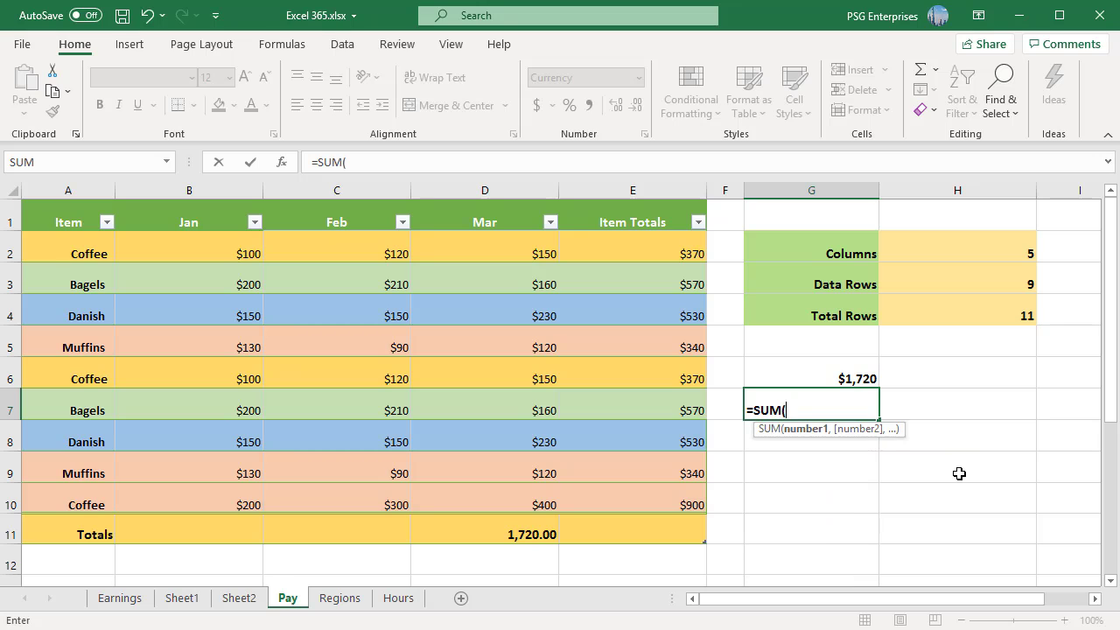
{"action": "type", "text": "s"}
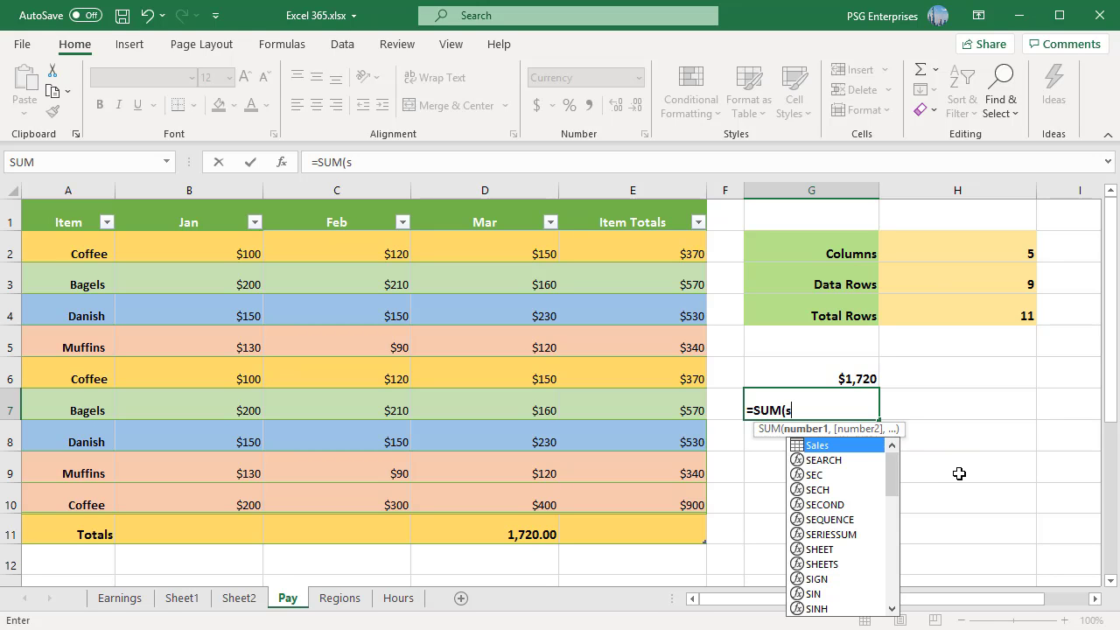
{"action": "double_click", "coordinate": [817, 446]}
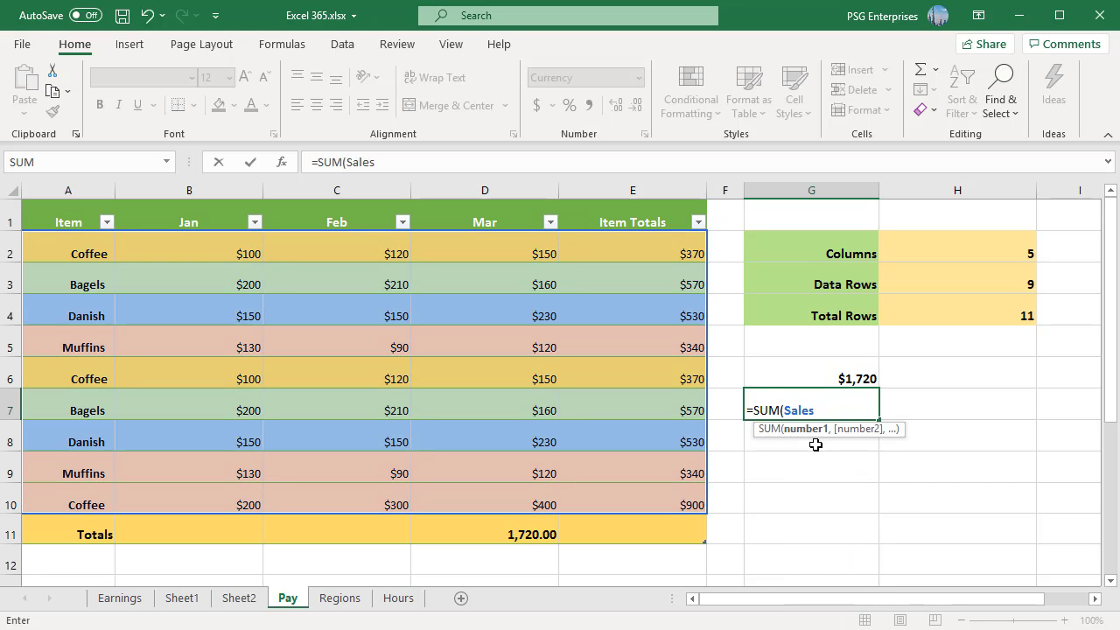
{"action": "type", "text": ")"}
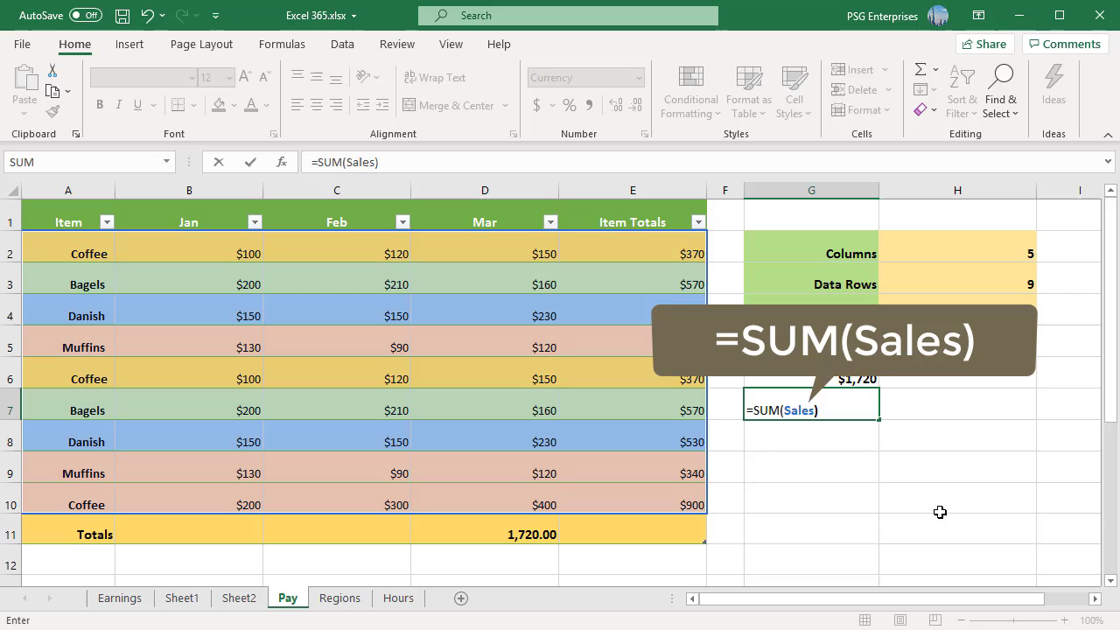
{"action": "key", "text": "Return"}
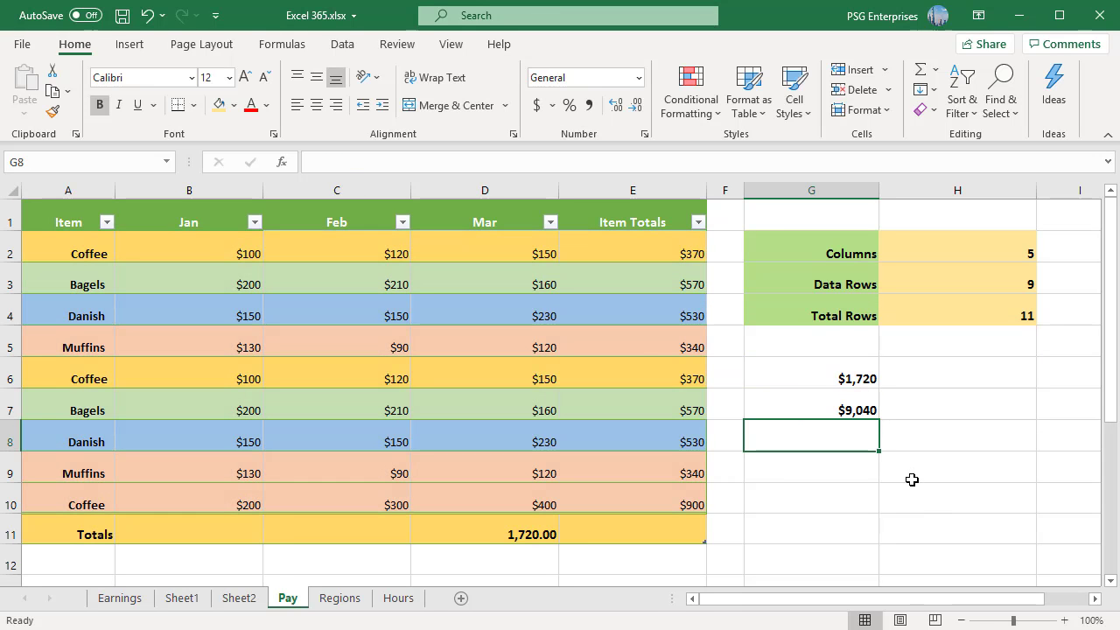
Total the Jan column of the Sales table in G8 with the formula =SUM(Sales[Jan]).
{"action": "double_click", "coordinate": [855, 446]}
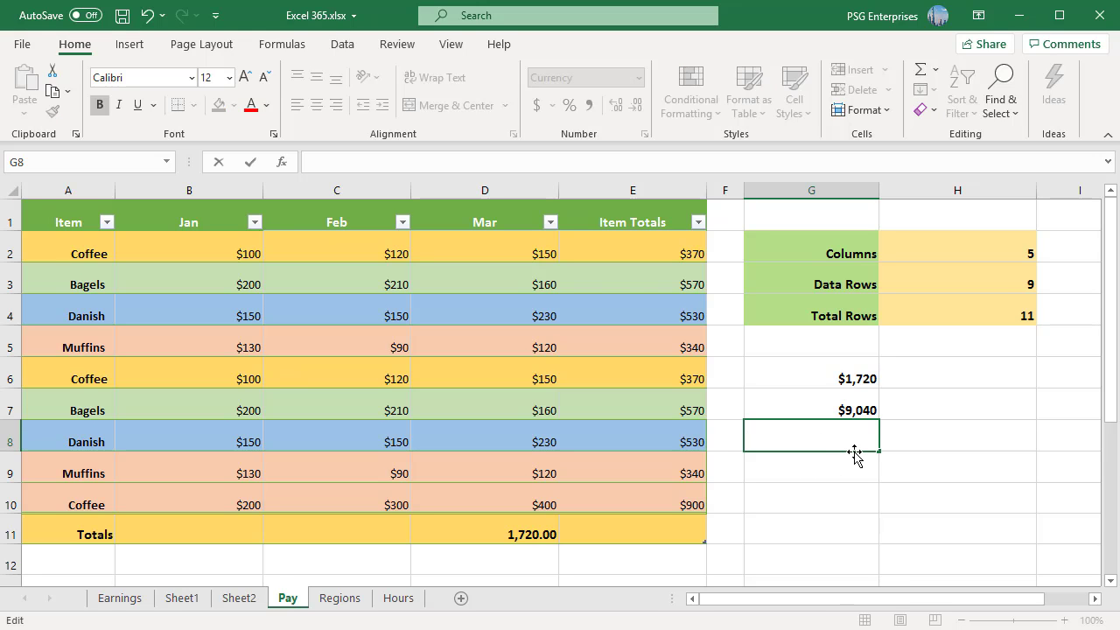
{"action": "type", "text": "=SUM"}
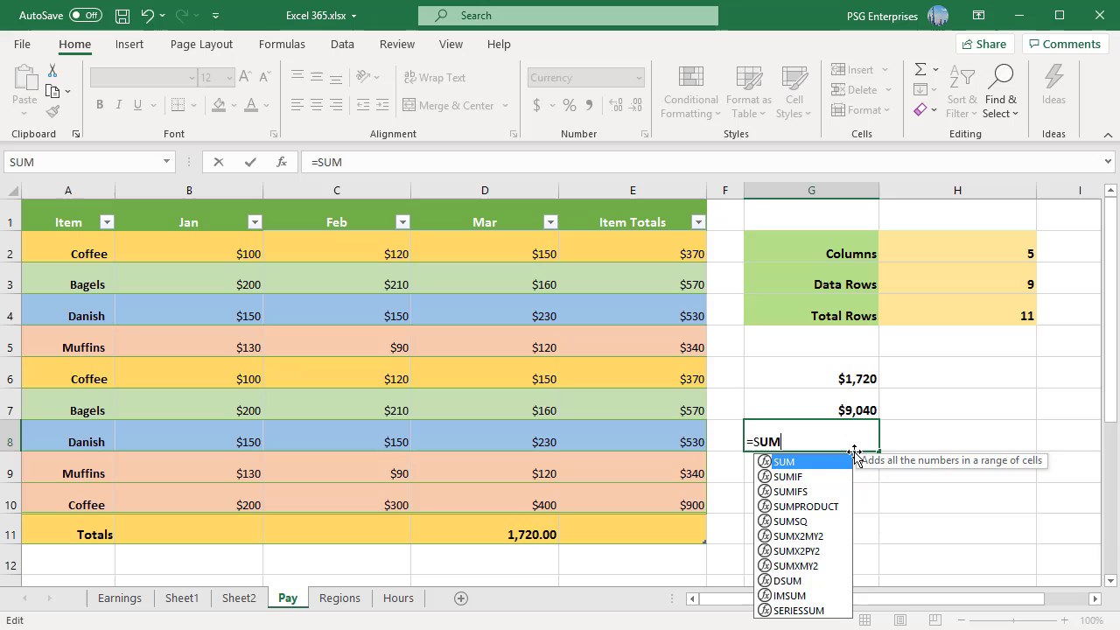
{"action": "type", "text": "("}
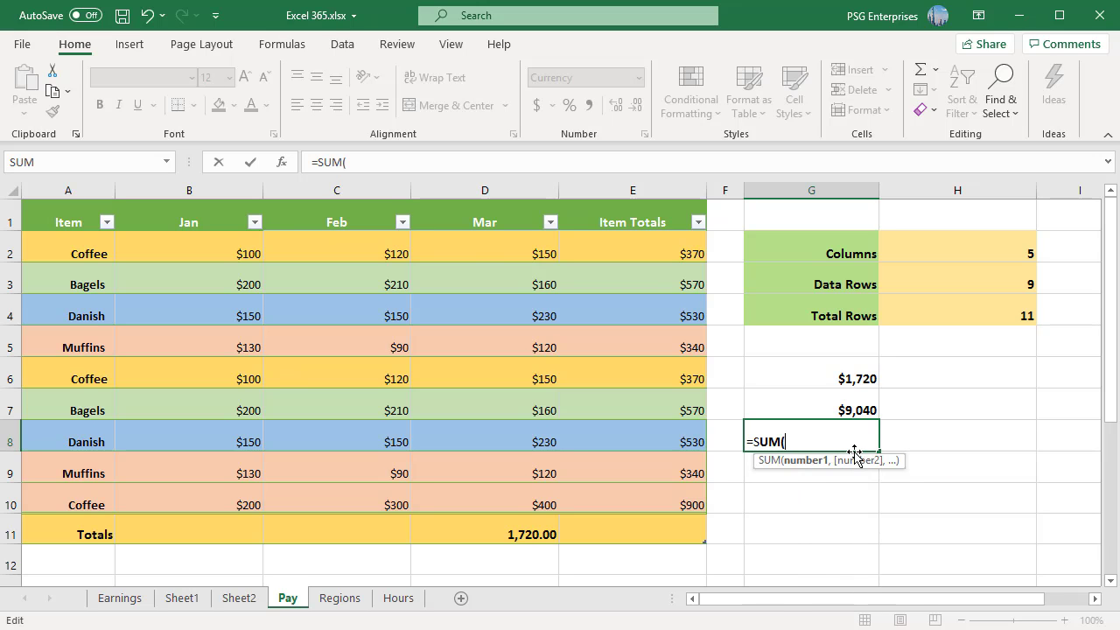
{"action": "type", "text": "Sales"}
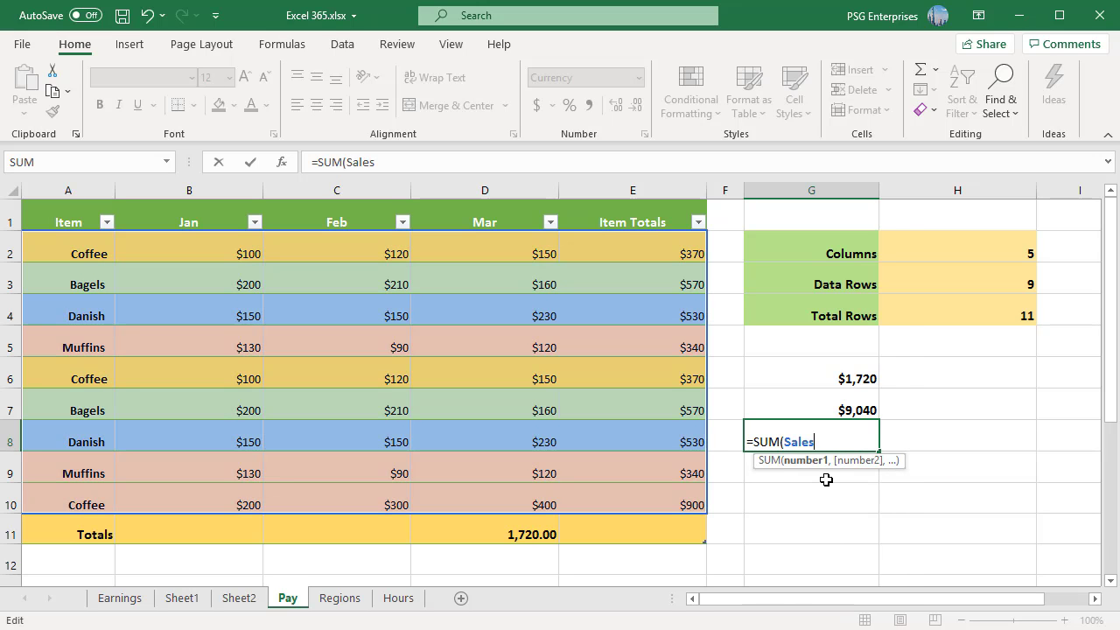
{"action": "type", "text": "["}
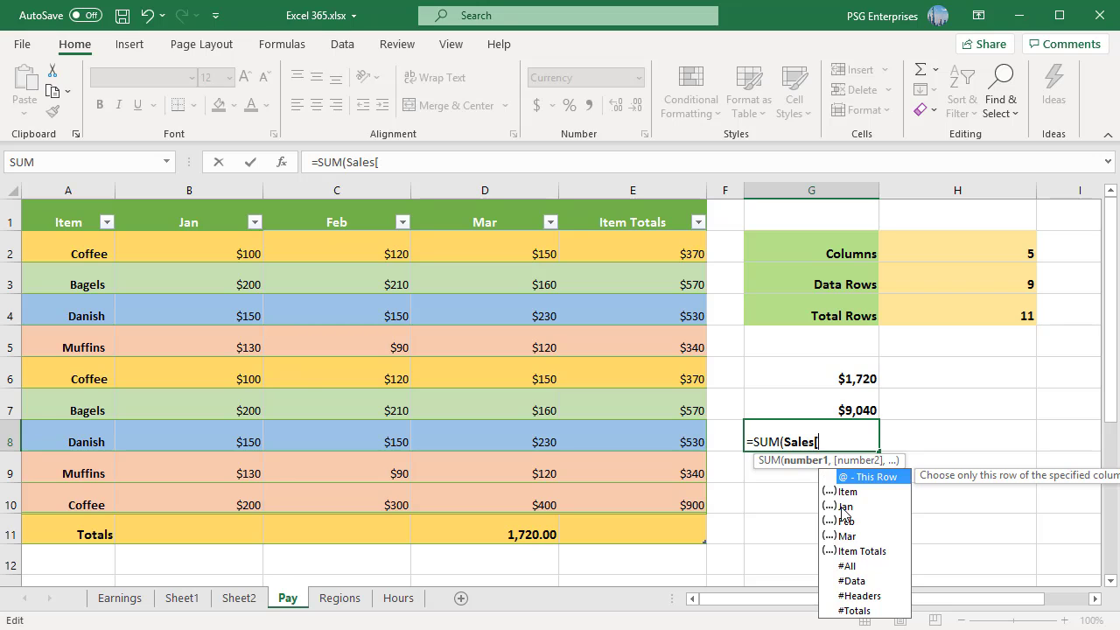
{"action": "double_click", "coordinate": [844, 506]}
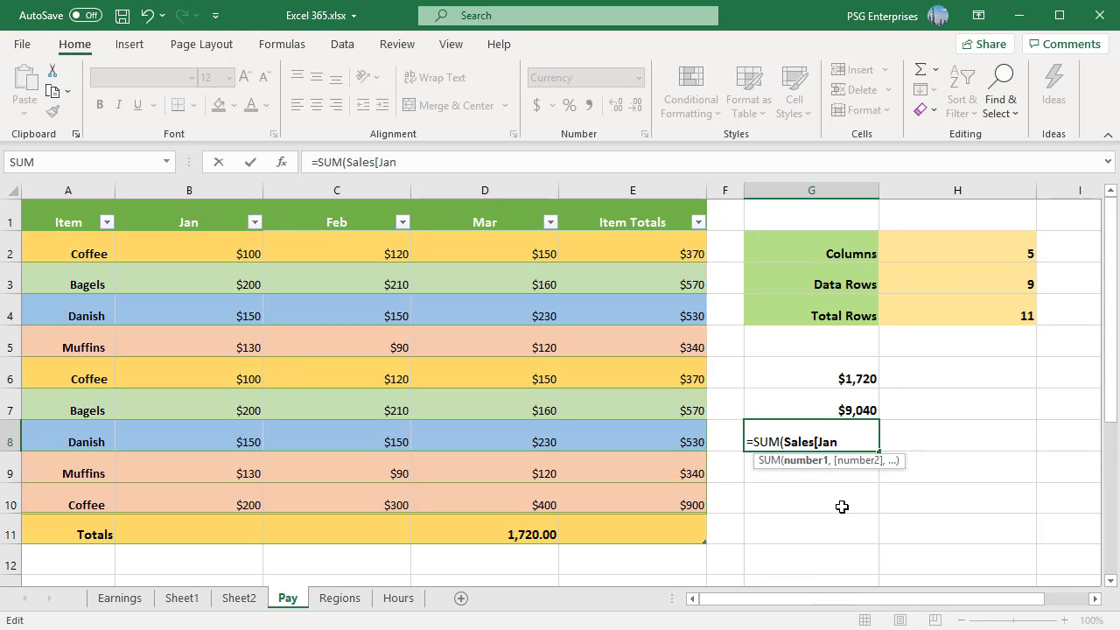
{"action": "type", "text": "]"}
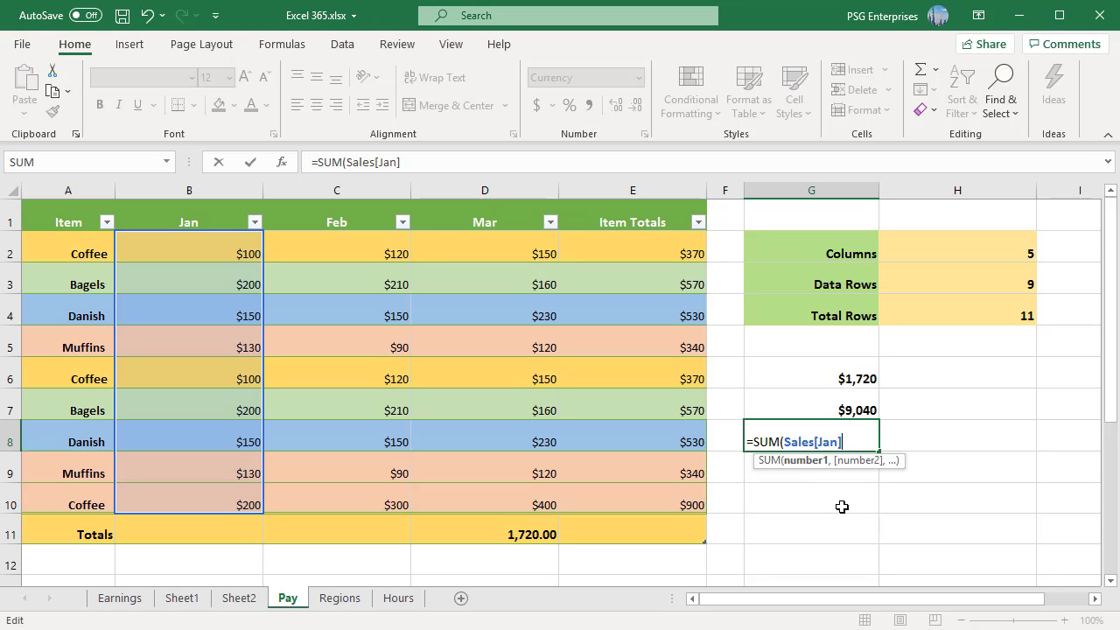
{"action": "type", "text": ")"}
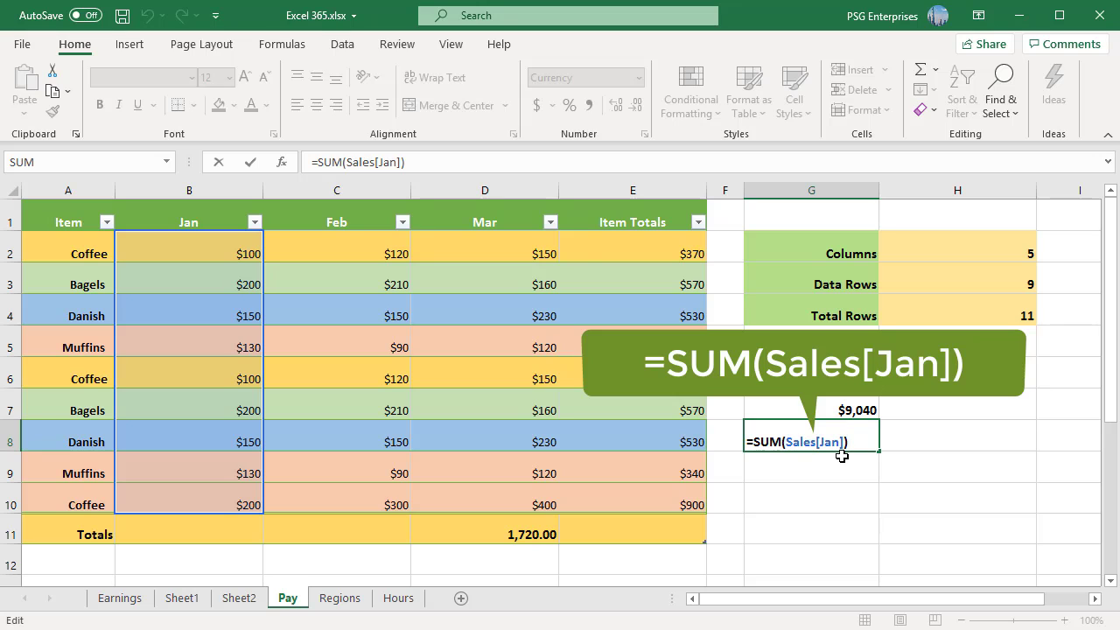
{"action": "key", "text": "ctrl+Return"}
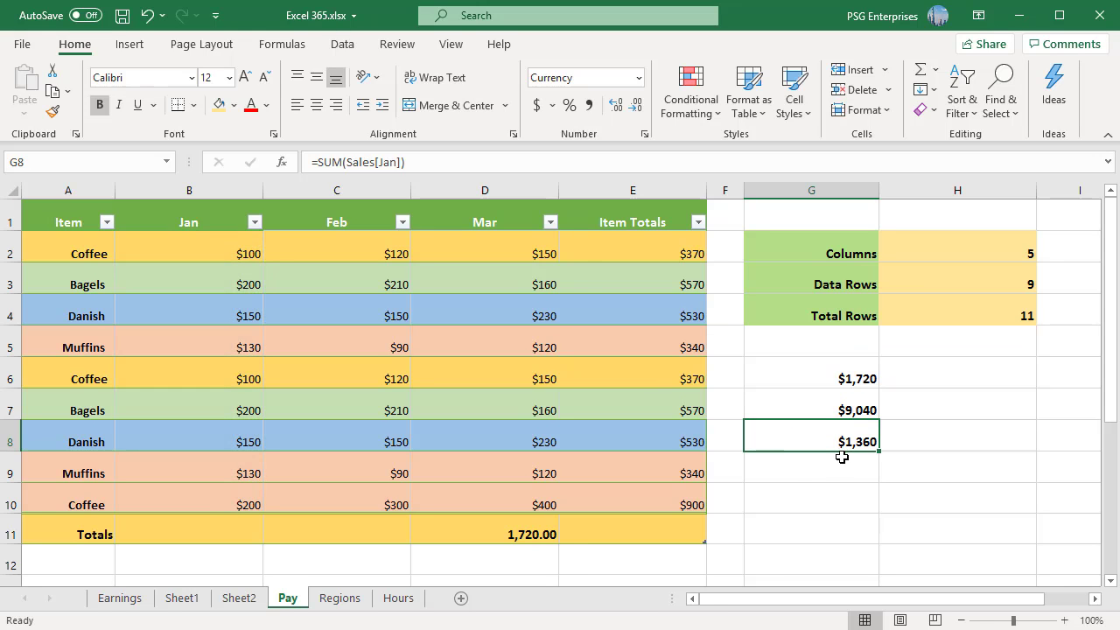
Sum the Jan through Mar columns in G9 with the formula =SUM(Sales[[Jan]:[Mar]]).
{"action": "left_click", "coordinate": [795, 474]}
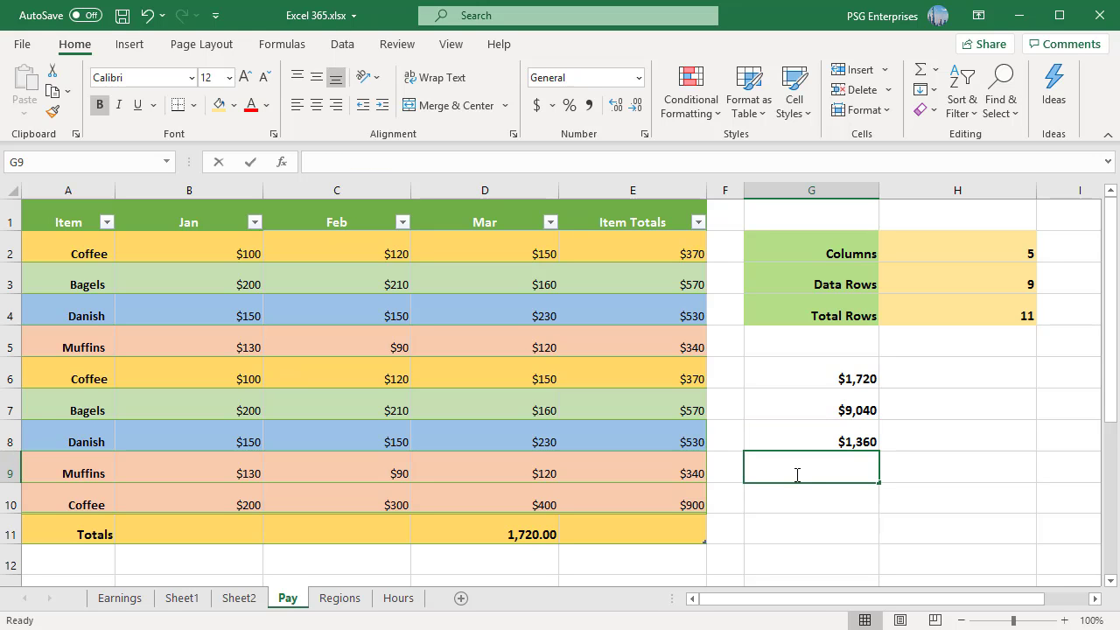
{"action": "type", "text": "=SUM(Sales[["}
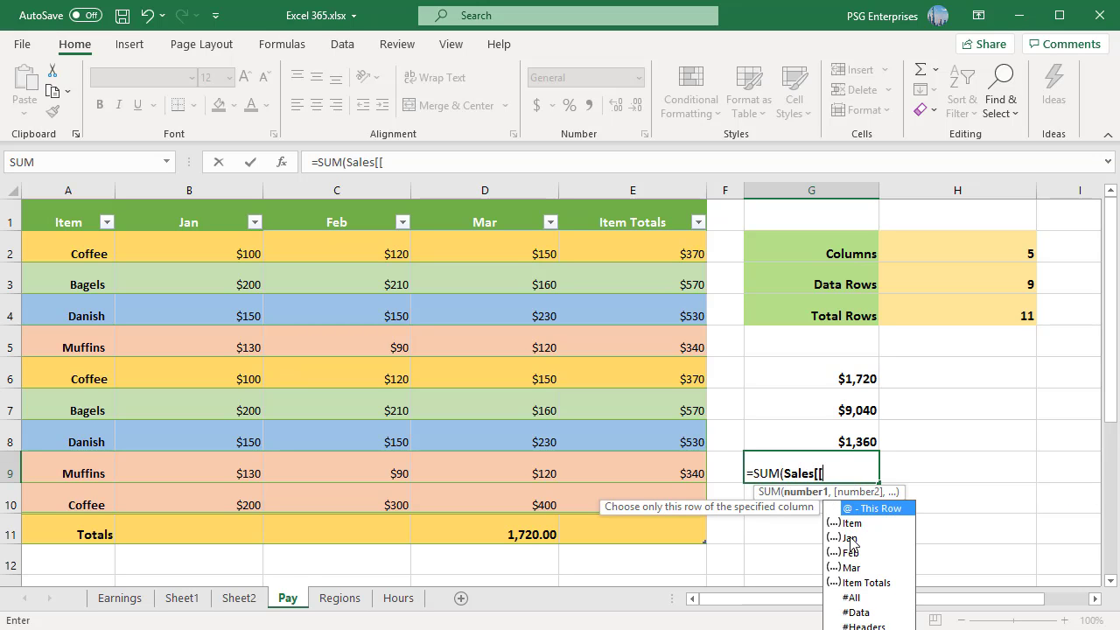
{"action": "double_click", "coordinate": [849, 536]}
{"action": "type", "text": "]:["}
{"action": "double_click", "coordinate": [879, 570]}
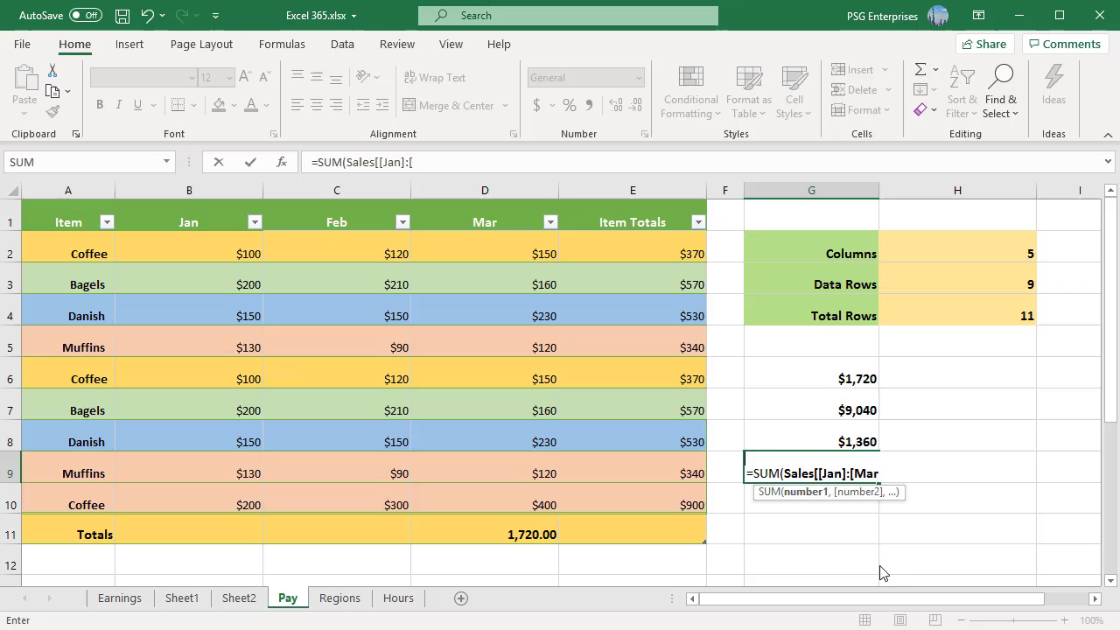
{"action": "type", "text": "]])"}
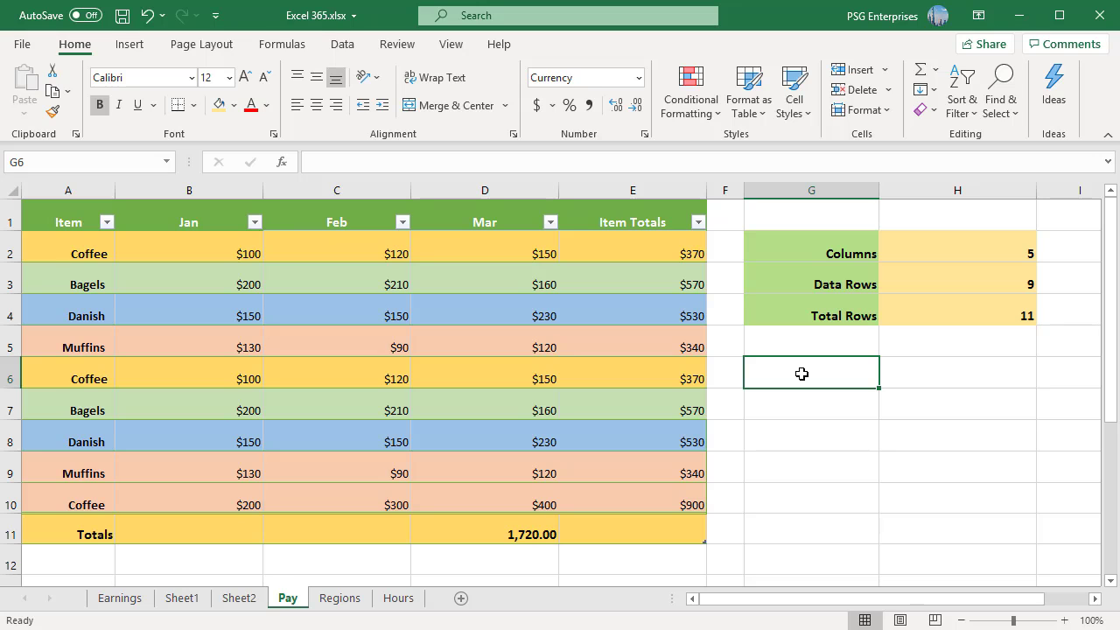
Draft the reference =Sales[#All] in G6 to see which part of the table the #All specifier covers.
{"action": "type", "text": "="}
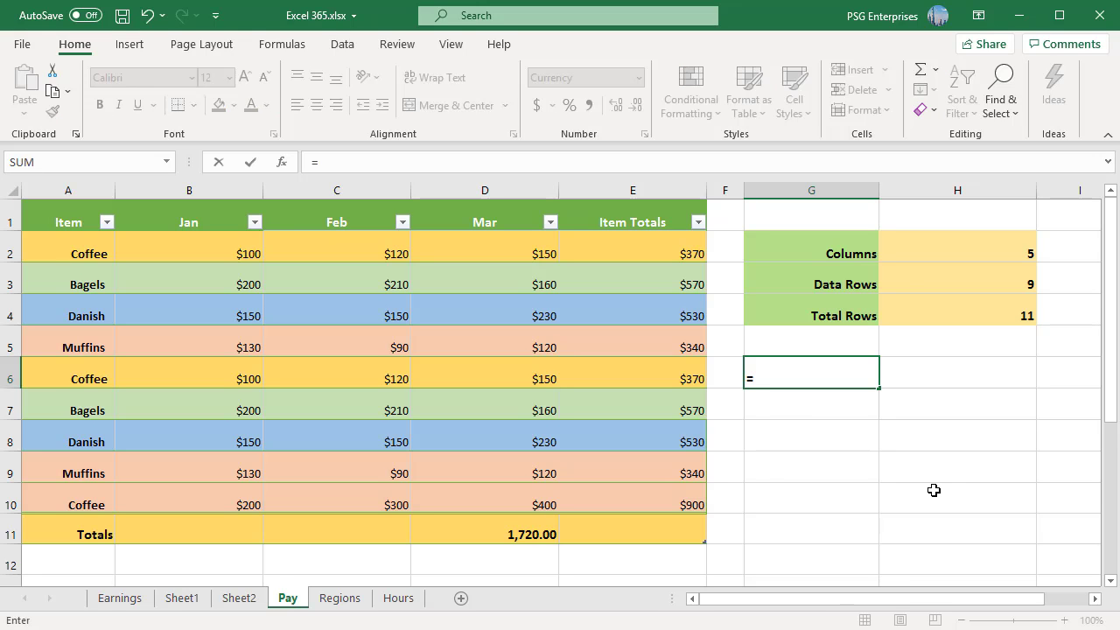
{"action": "type", "text": "Sales["}
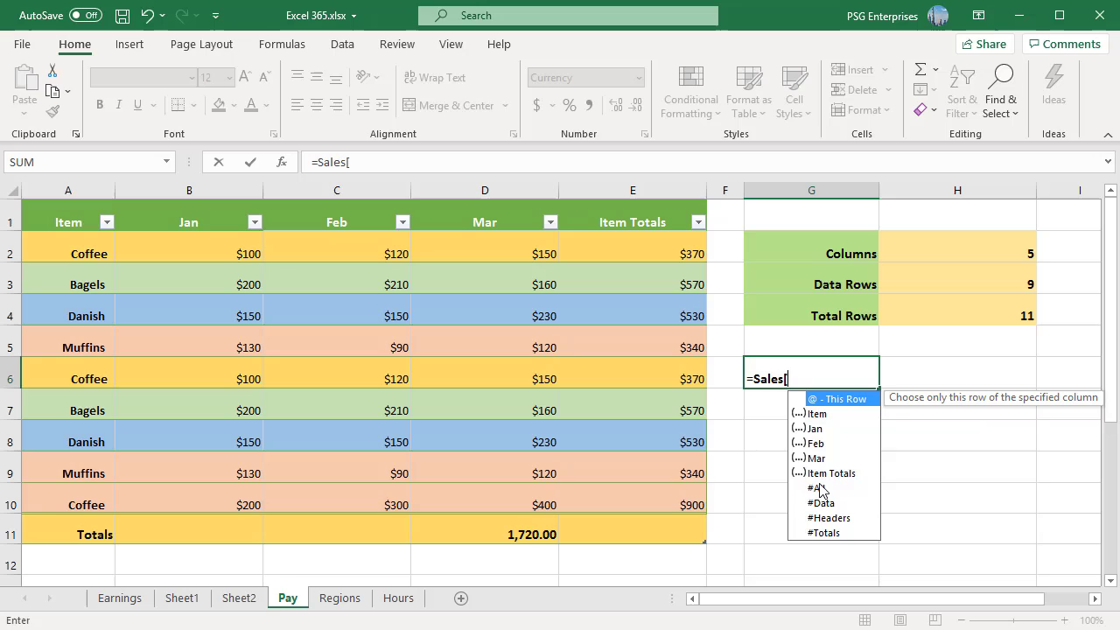
{"action": "type", "text": "#All"}
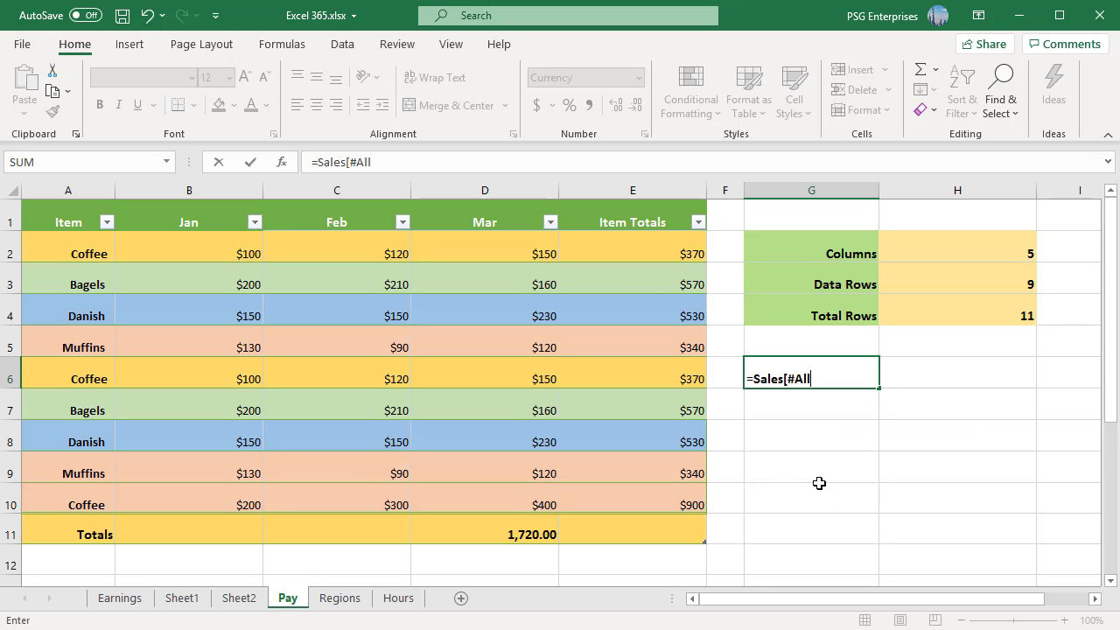
{"action": "type", "text": "]"}
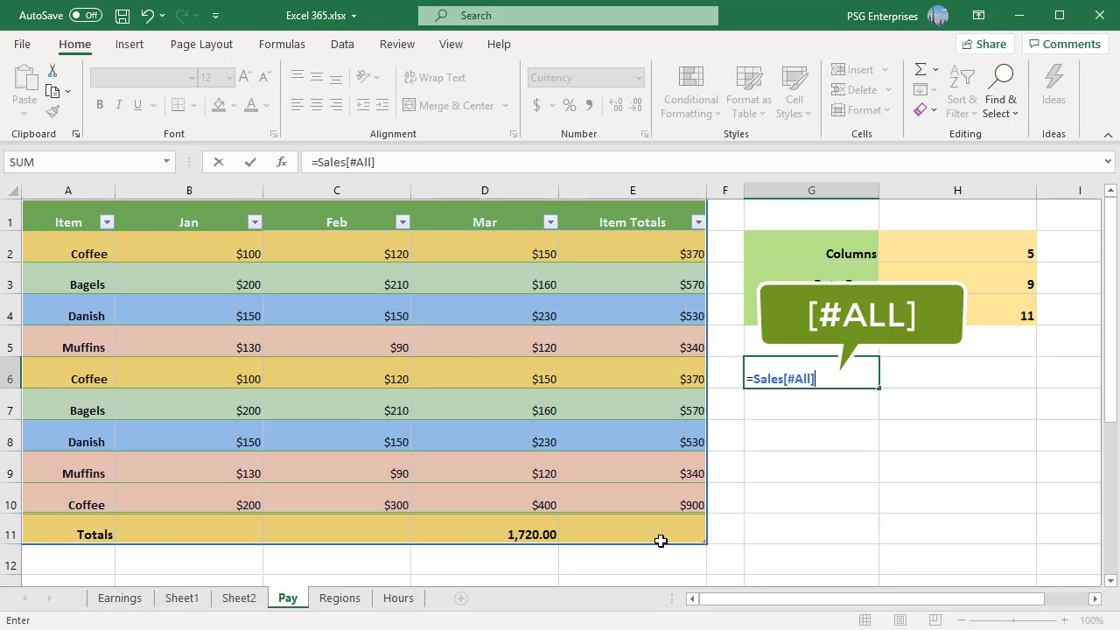
Change the draft reference in G6 to =Sales[#Data] to see the range covered by the #Data specifier.
{"action": "key", "text": "BackSpace"}
{"action": "key", "text": "BackSpace"}
{"action": "key", "text": "BackSpace"}
{"action": "key", "text": "BackSpace"}
{"action": "key", "text": "BackSpace"}
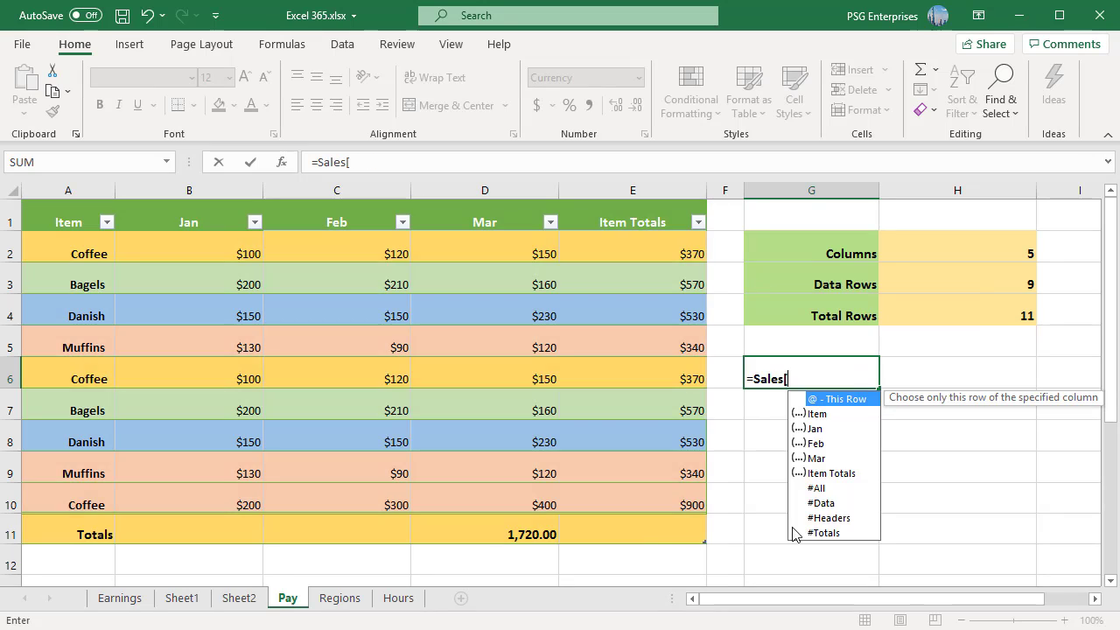
{"action": "double_click", "coordinate": [839, 503]}
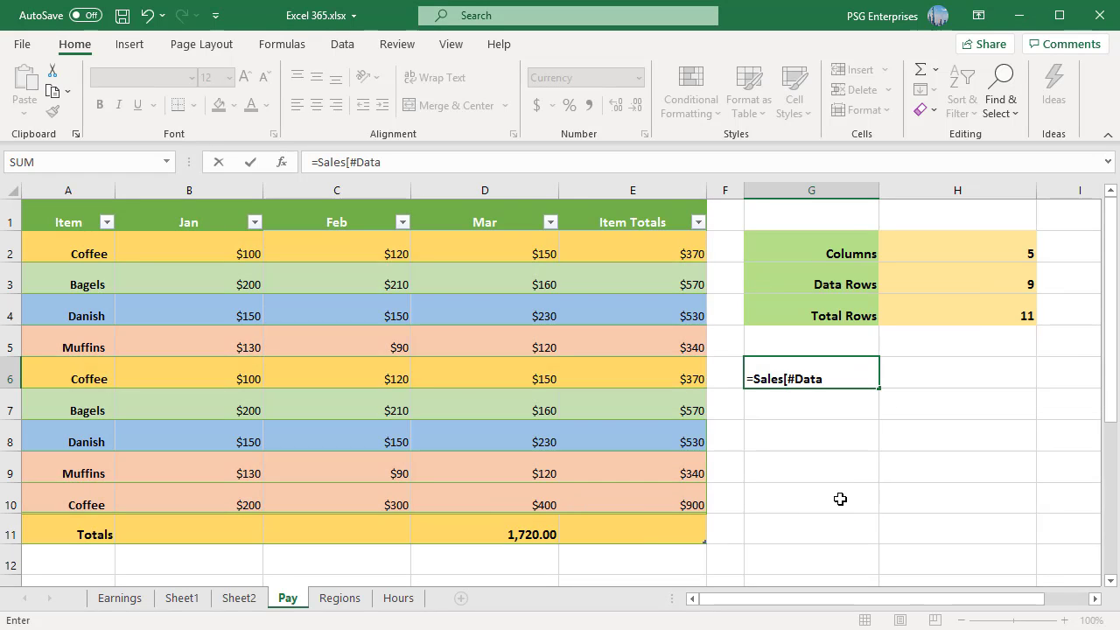
{"action": "type", "text": "]"}
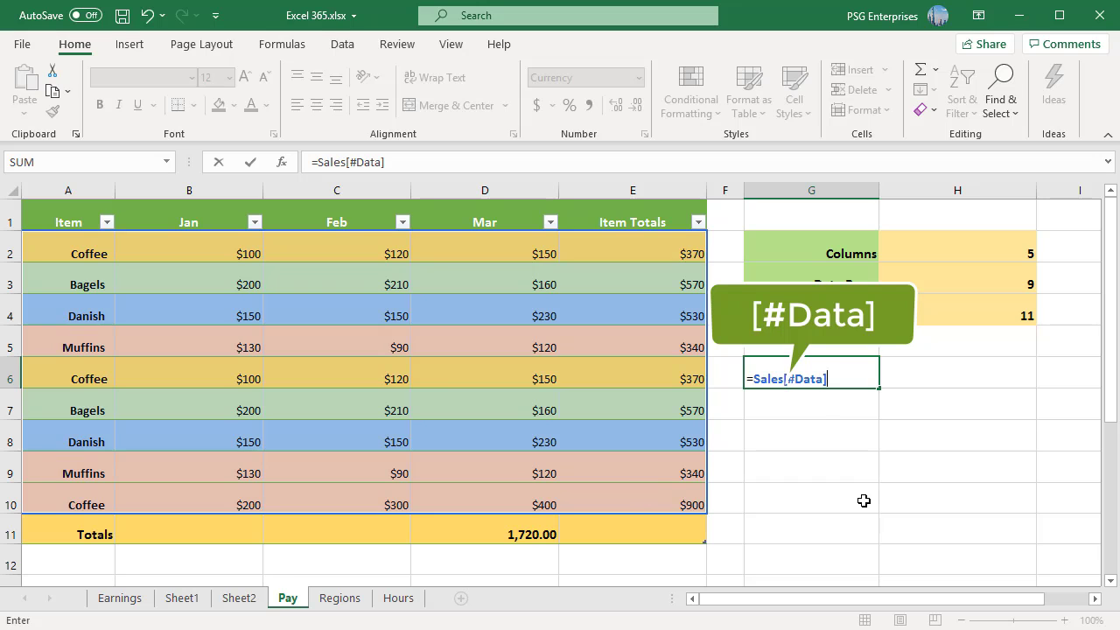
Change the draft reference in G6 to =Sales[#Headers] to see the range covered by the #Headers specifier.
{"action": "key", "text": "BackSpace"}
{"action": "key", "text": "BackSpace"}
{"action": "key", "text": "BackSpace"}
{"action": "key", "text": "BackSpace"}
{"action": "key", "text": "BackSpace"}
{"action": "key", "text": "BackSpace"}
{"action": "double_click", "coordinate": [838, 516]}
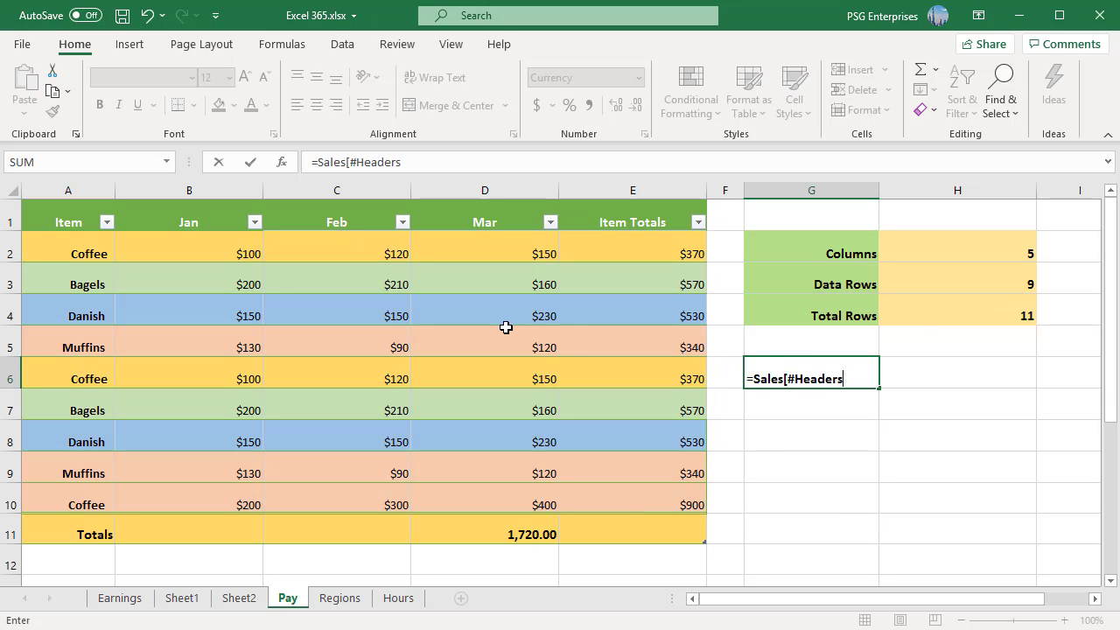
{"action": "type", "text": "]"}
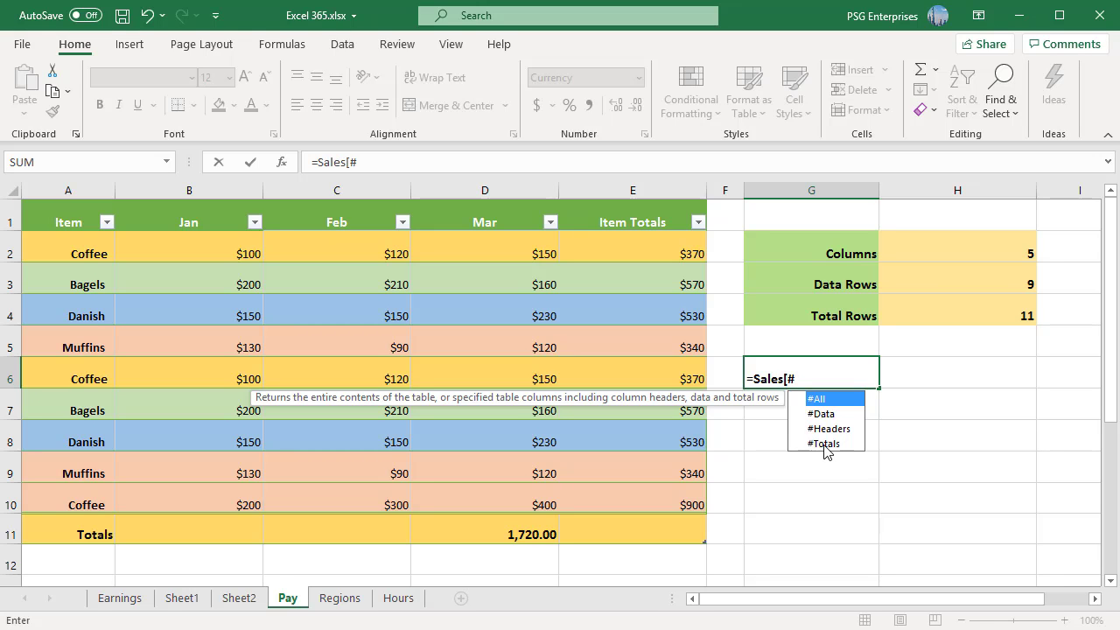
Complete the draft reference in G6 as =Sales[#Totals] to see its range, and discard the formula without entering it.
{"action": "double_click", "coordinate": [823, 444]}
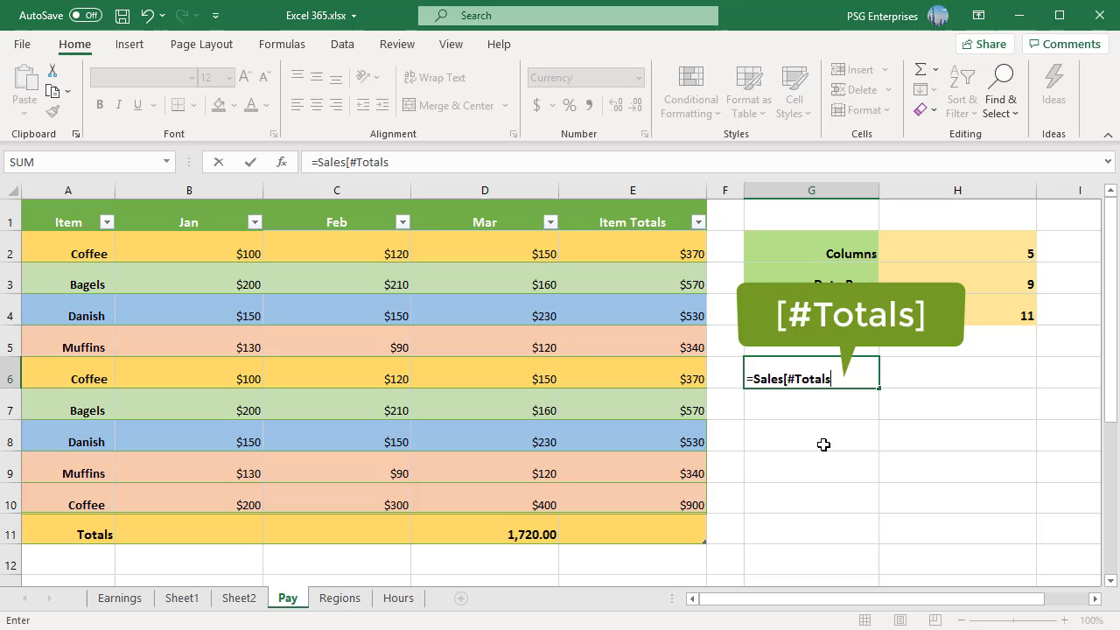
{"action": "type", "text": "]"}
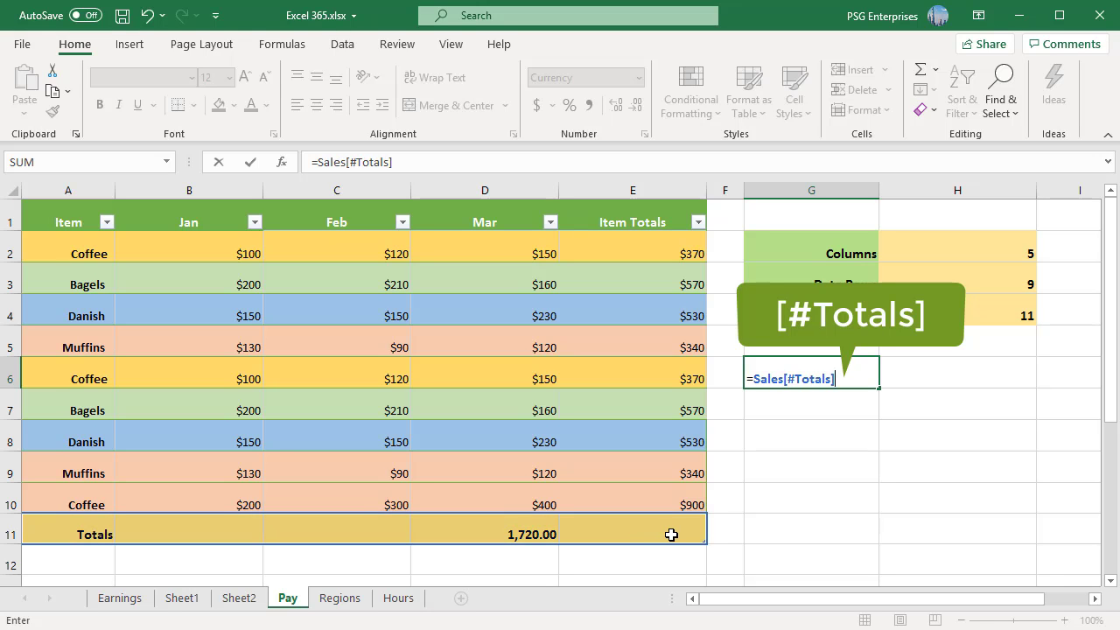
{"action": "key", "text": "Escape"}
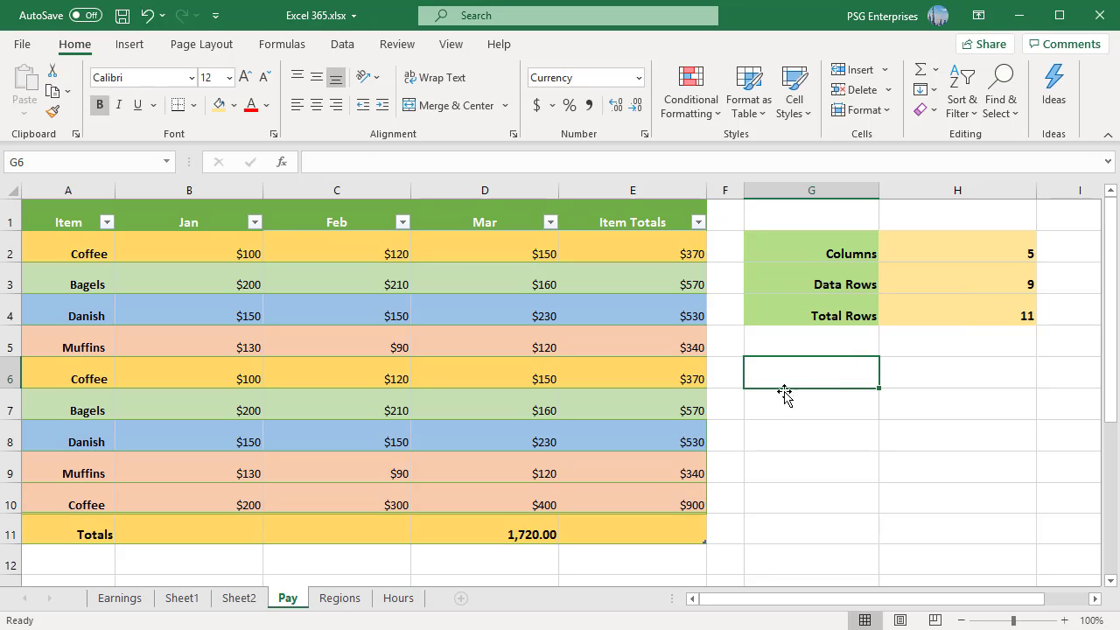
Sum the Jan and Mar columns in G6 using the union operator with =SUM(Sales[Jan],Sales[Mar]).
{"action": "left_click", "coordinate": [630, 377]}
{"action": "double_click", "coordinate": [630, 376]}
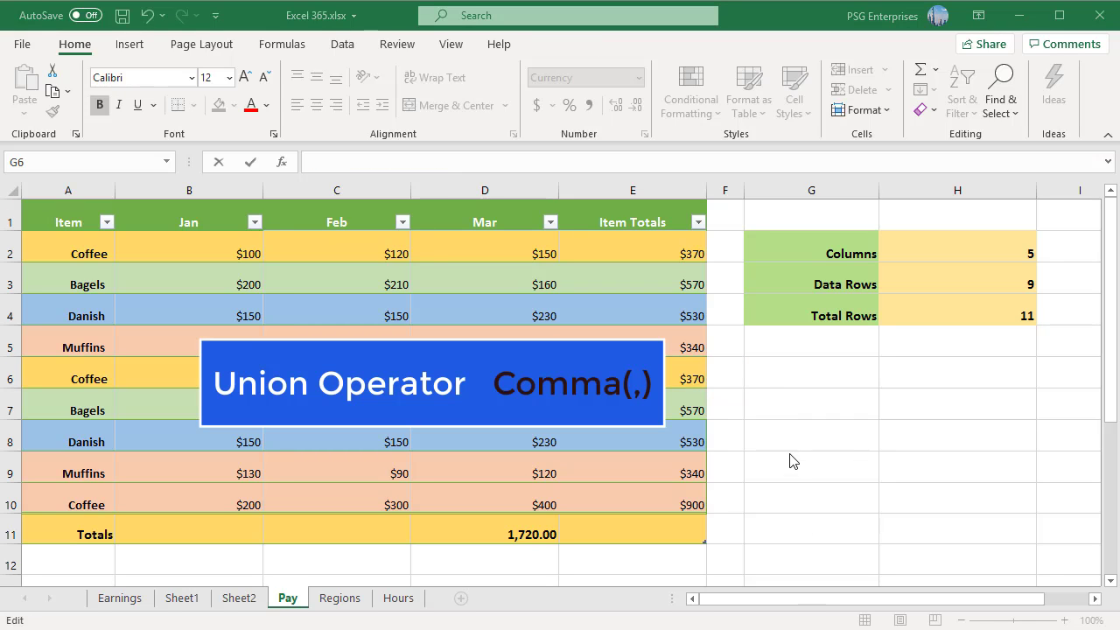
{"action": "double_click", "coordinate": [768, 379]}
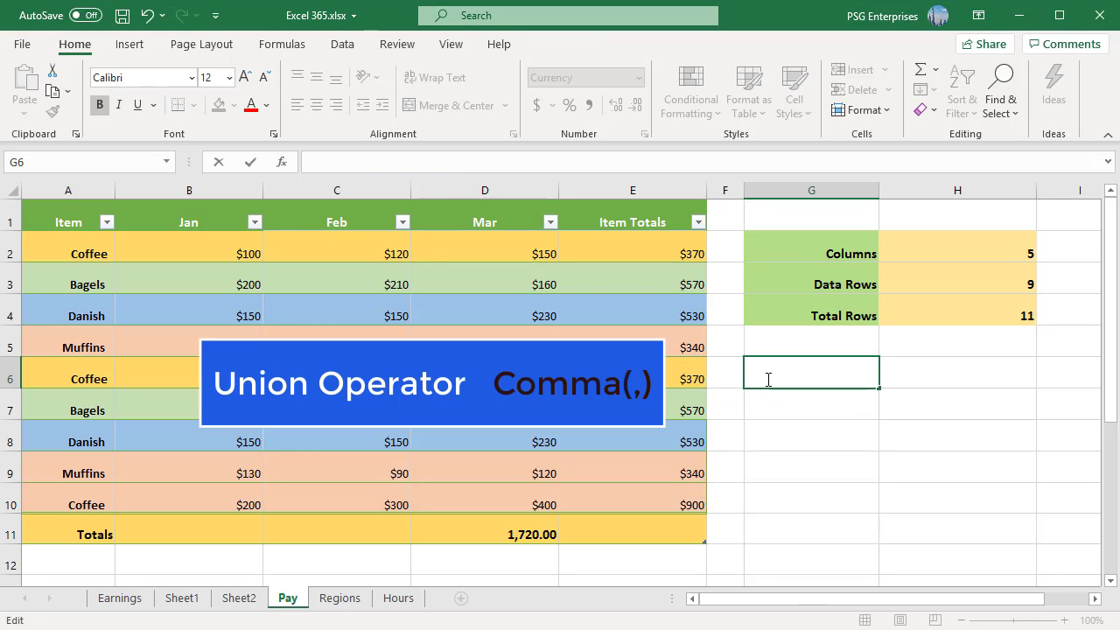
{"action": "type", "text": "="}
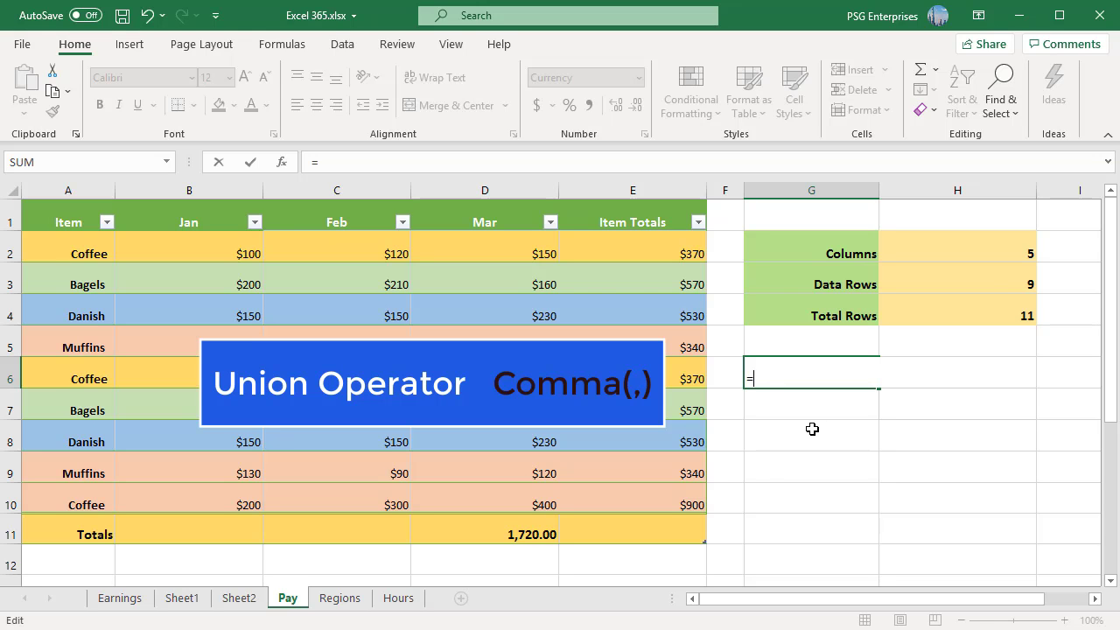
{"action": "type", "text": "SUM(Sales["}
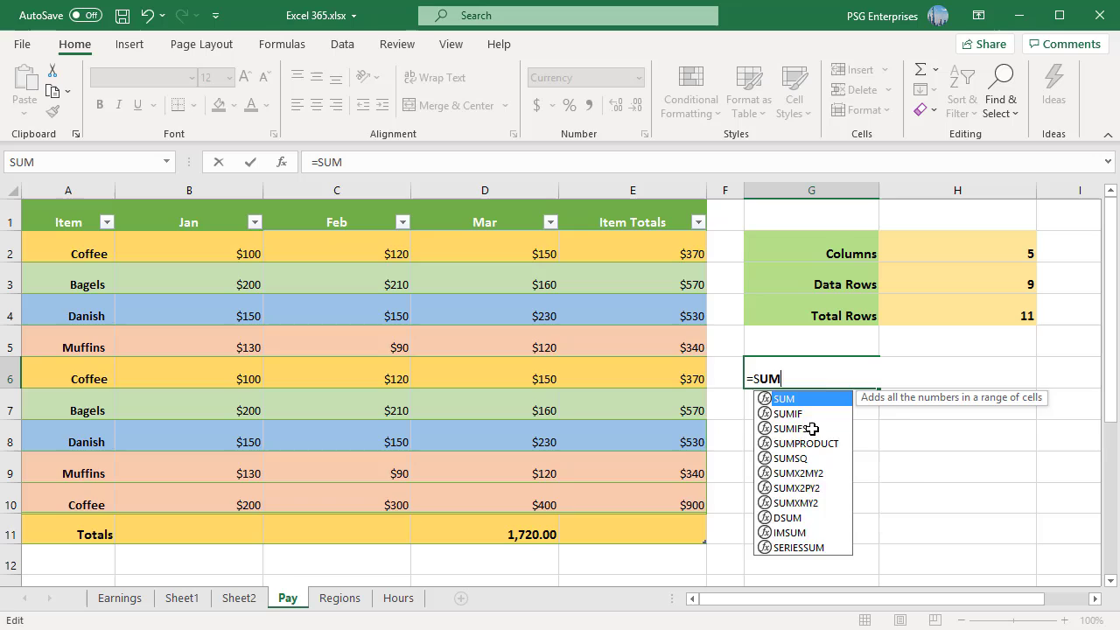
{"action": "double_click", "coordinate": [849, 444]}
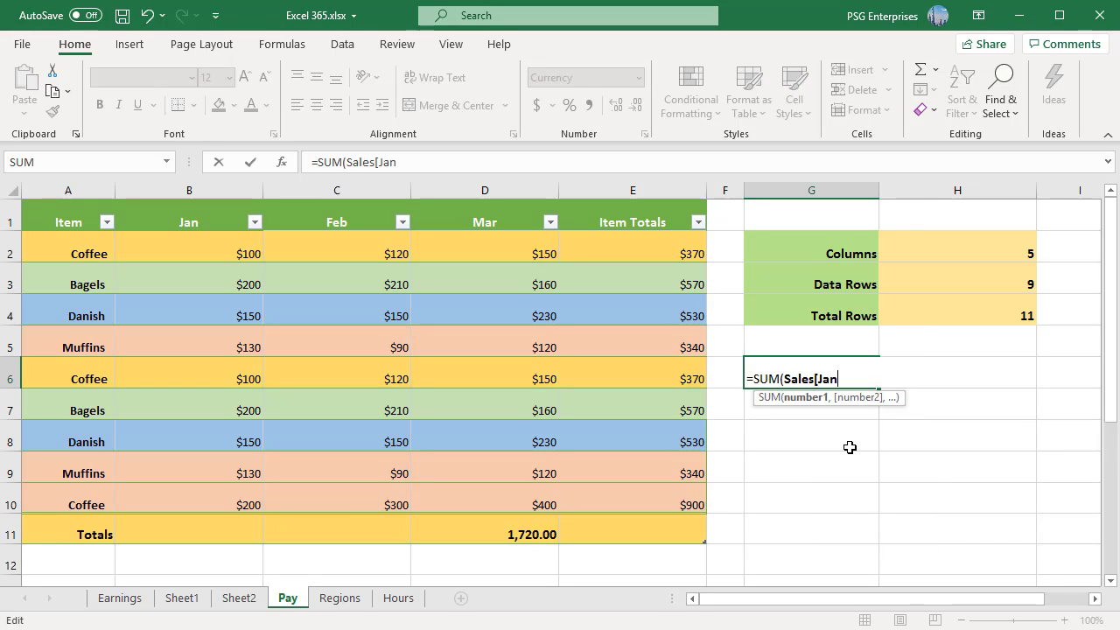
{"action": "type", "text": "]"}
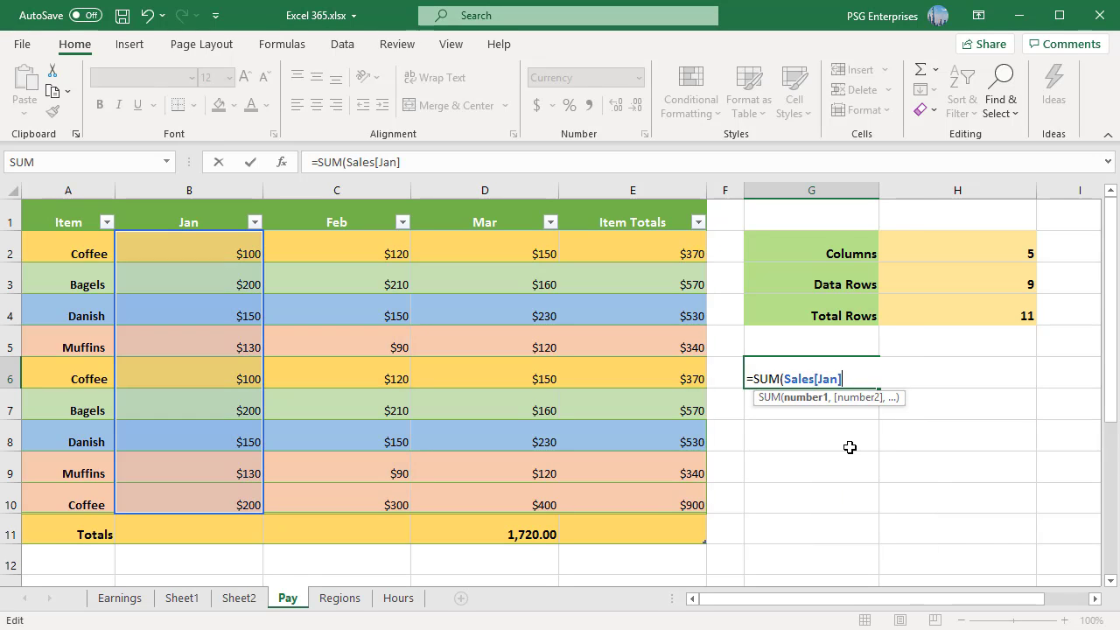
{"action": "type", "text": ",Sales[Mar"}
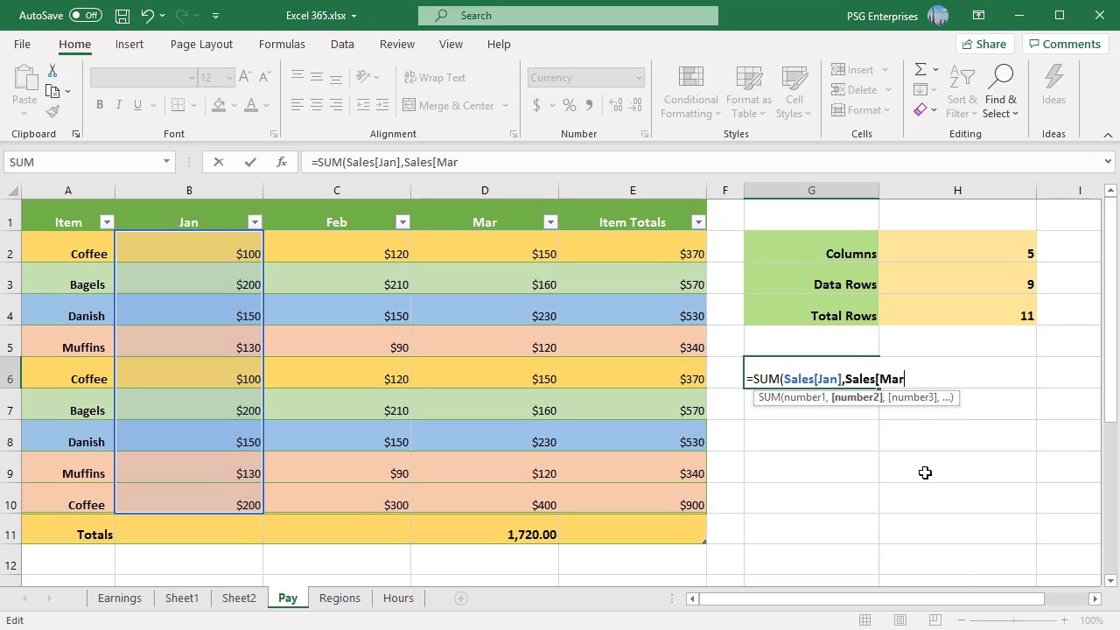
{"action": "type", "text": "]"}
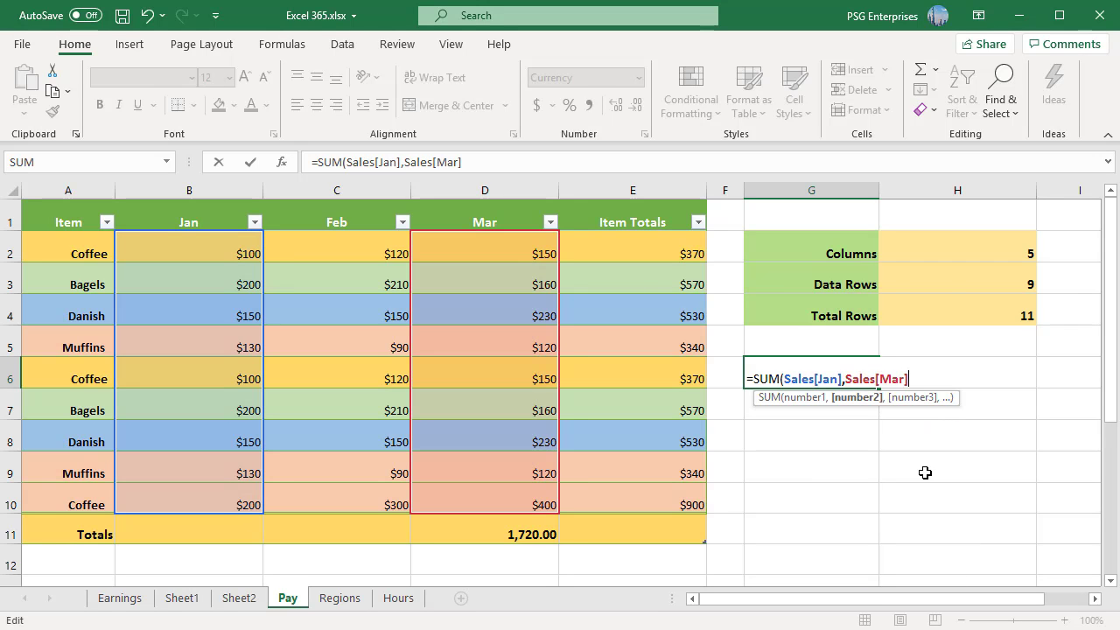
{"action": "key", "text": "Return"}
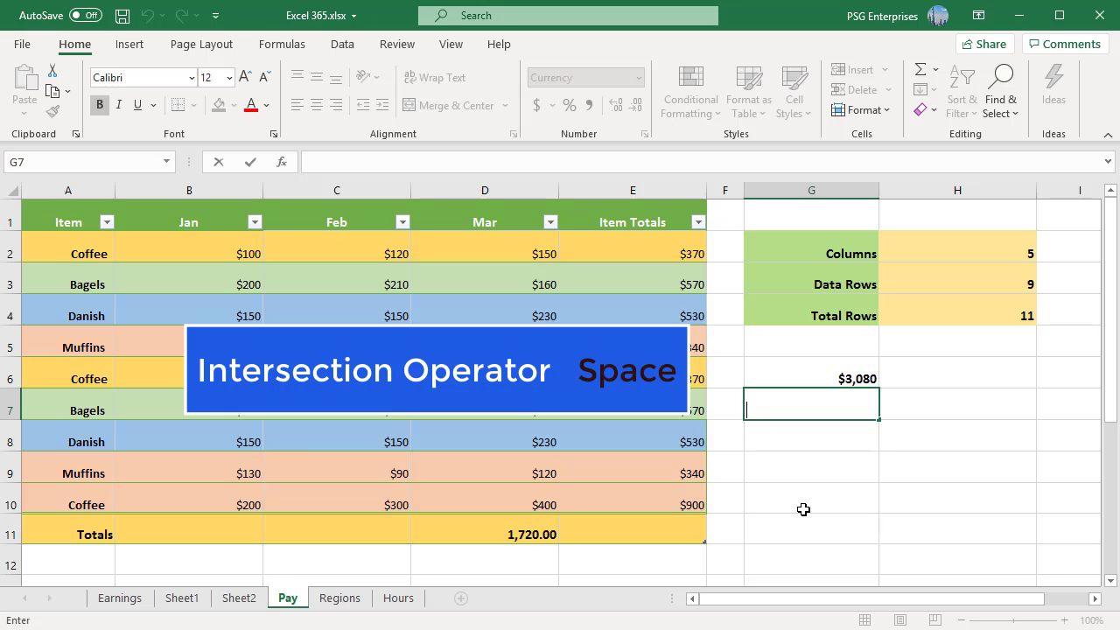
Enter =Sales[#Totals] Sales[Mar] in G7 to intersect the totals row with the Mar column.
{"action": "type", "text": "="}
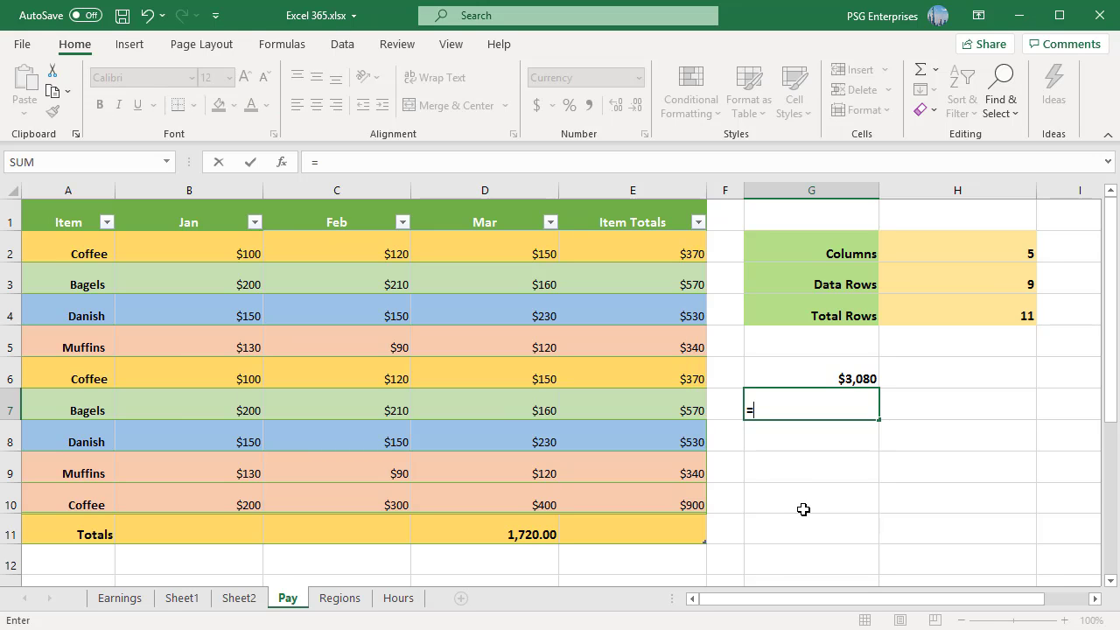
{"action": "type", "text": "Sales"}
{"action": "double_click", "coordinate": [784, 431]}
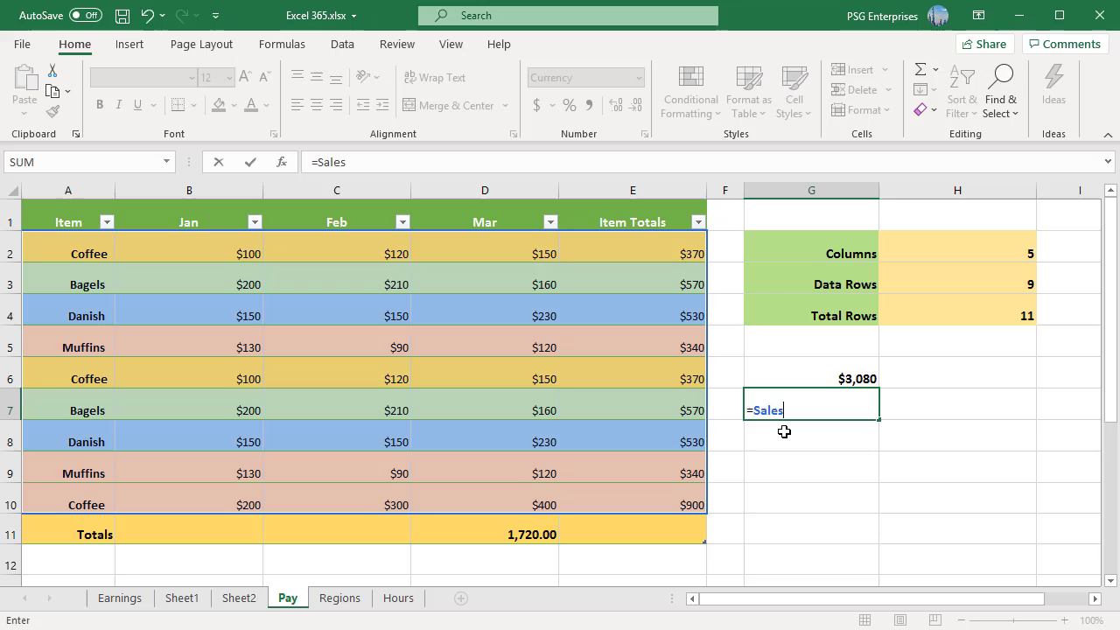
{"action": "type", "text": "["}
{"action": "double_click", "coordinate": [828, 563]}
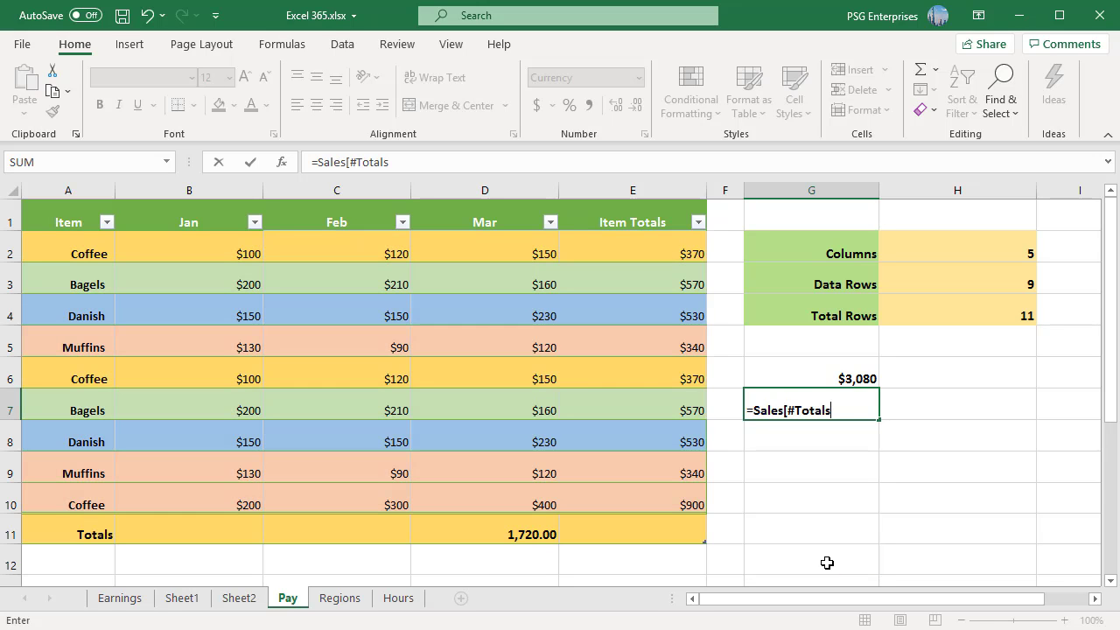
{"action": "type", "text": "]"}
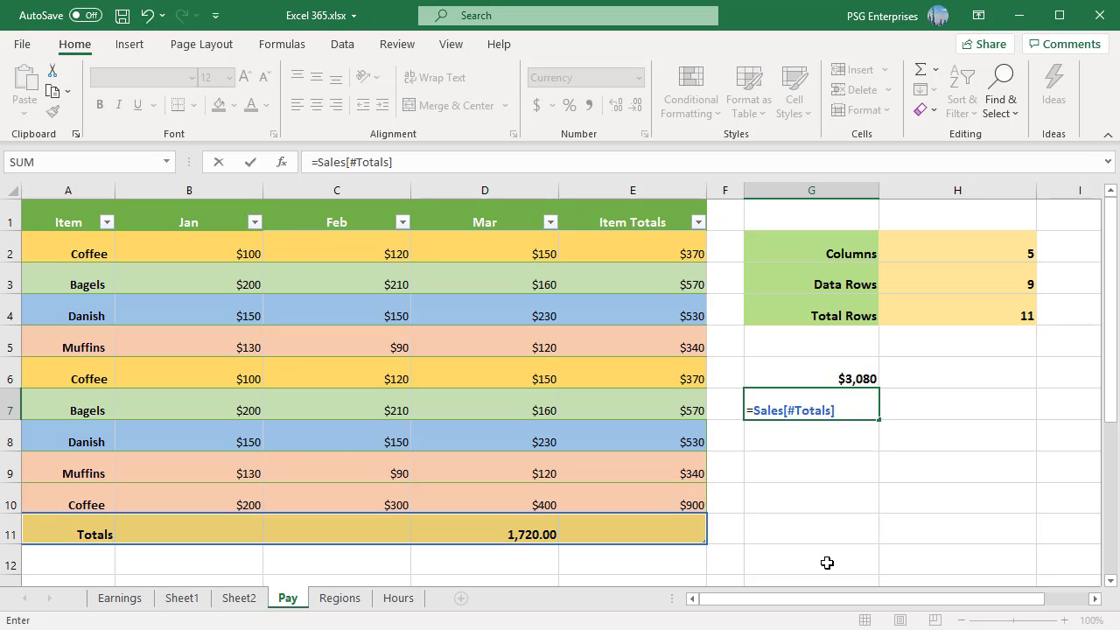
{"action": "type", "text": " Sales[Mar"}
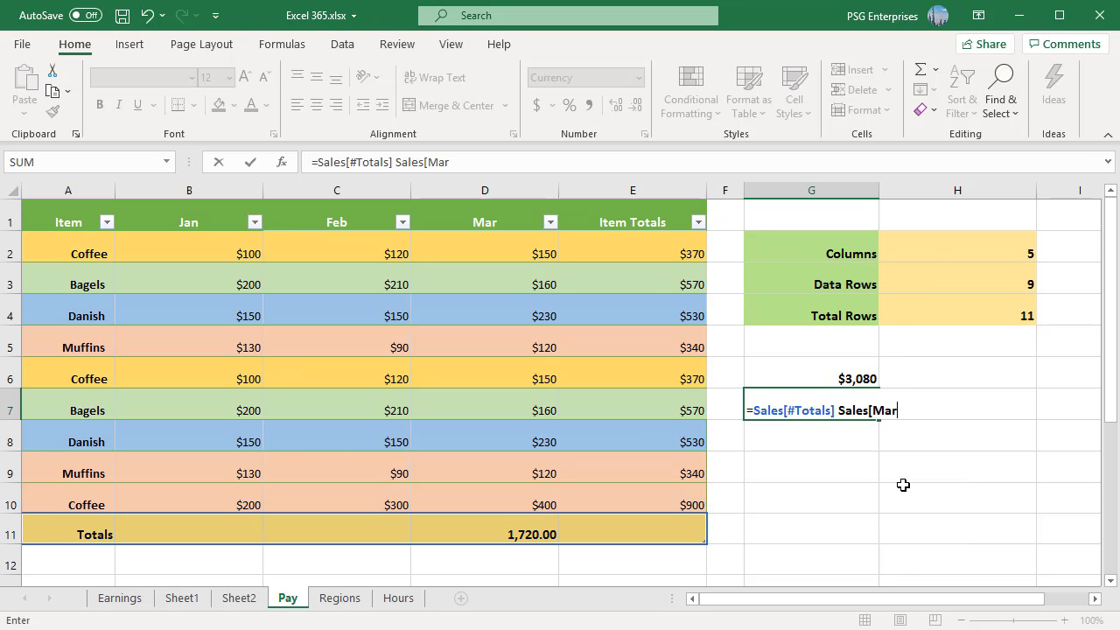
{"action": "type", "text": "]"}
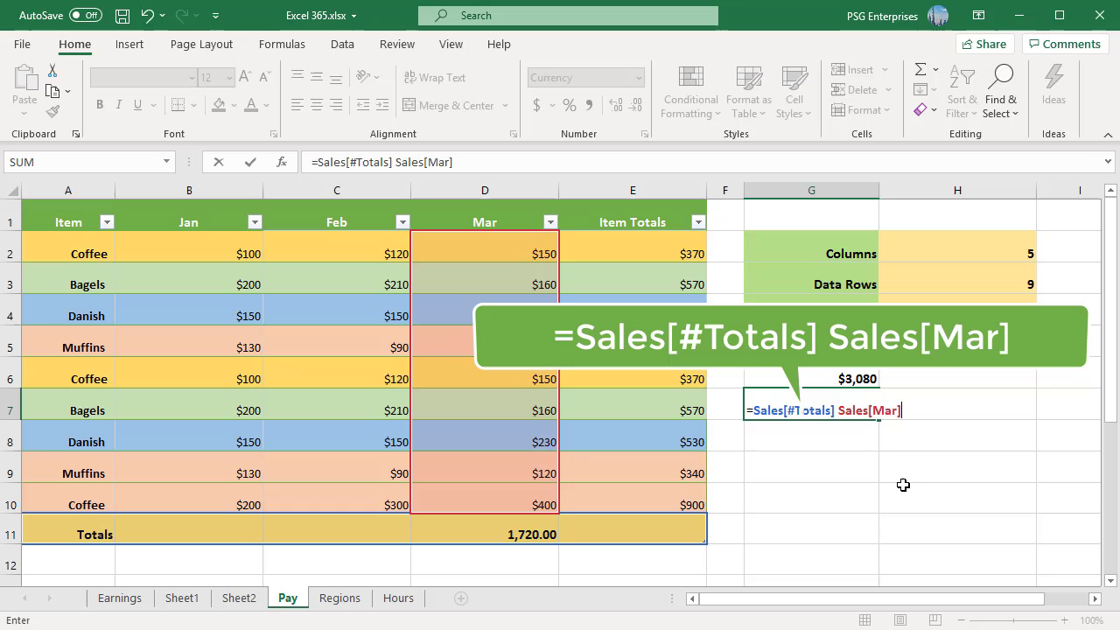
{"action": "key", "text": "Return"}
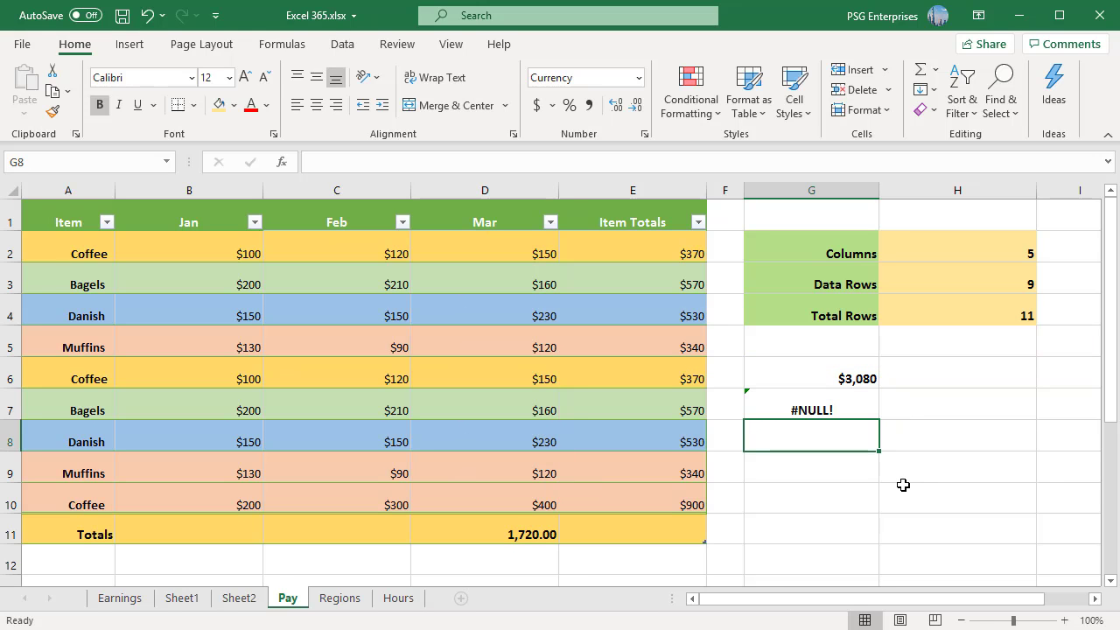
Change the G7 formula to =Sales[#Totals] Sales[[#All],[Mar]] so the intersection uses the entire Mar column.
{"action": "left_click", "coordinate": [796, 413]}
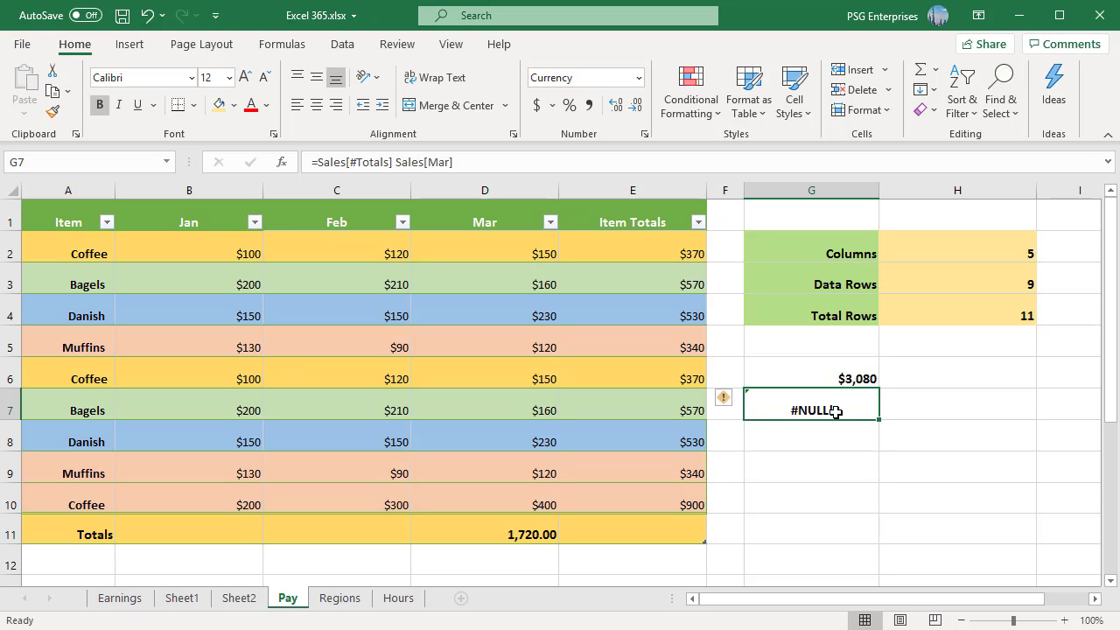
{"action": "double_click", "coordinate": [836, 412]}
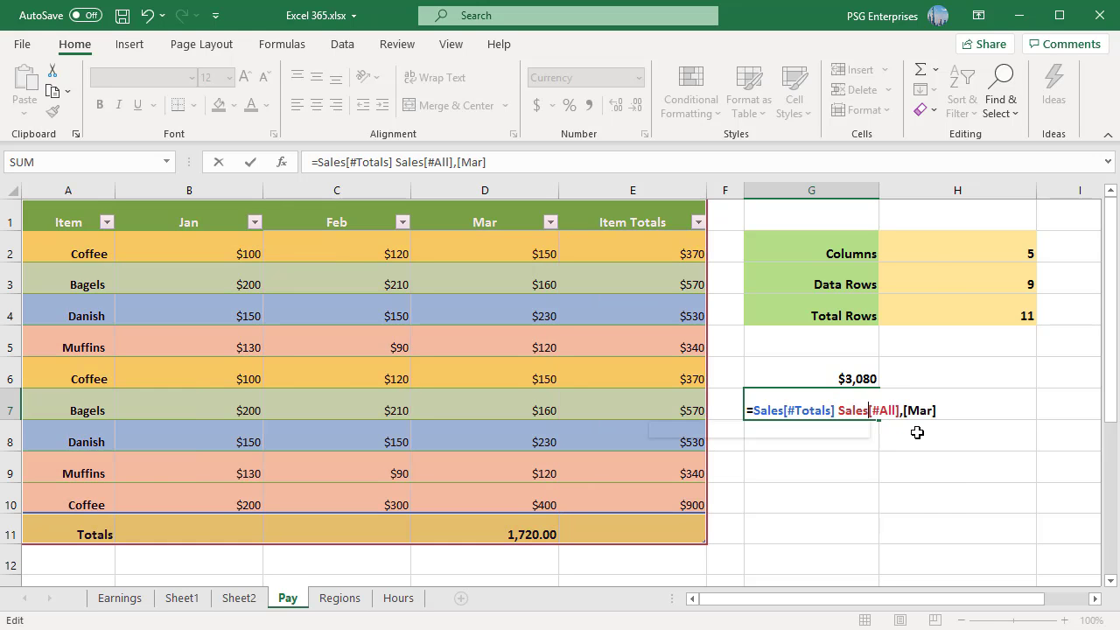
{"action": "type", "text": "["}
{"action": "left_click", "coordinate": [942, 410]}
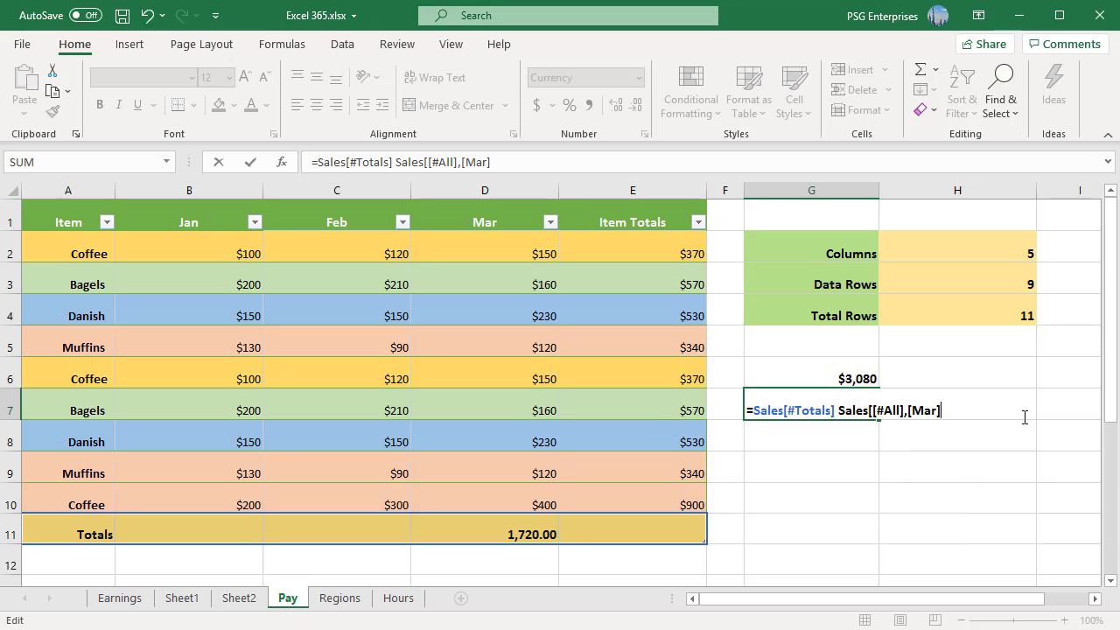
{"action": "type", "text": "]"}
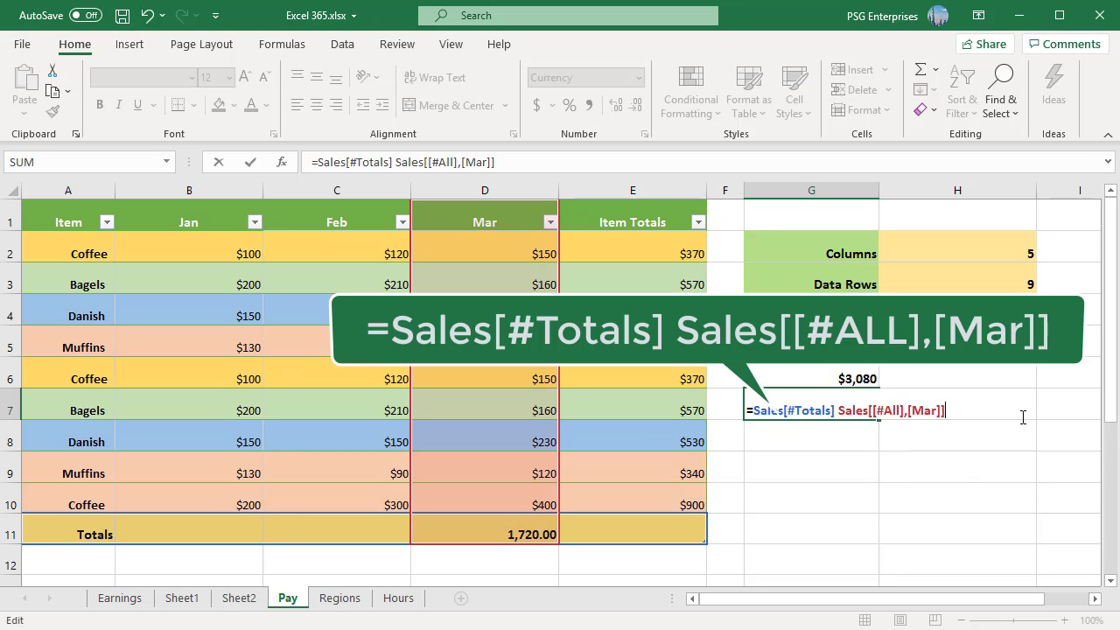
{"action": "key", "text": "Return"}
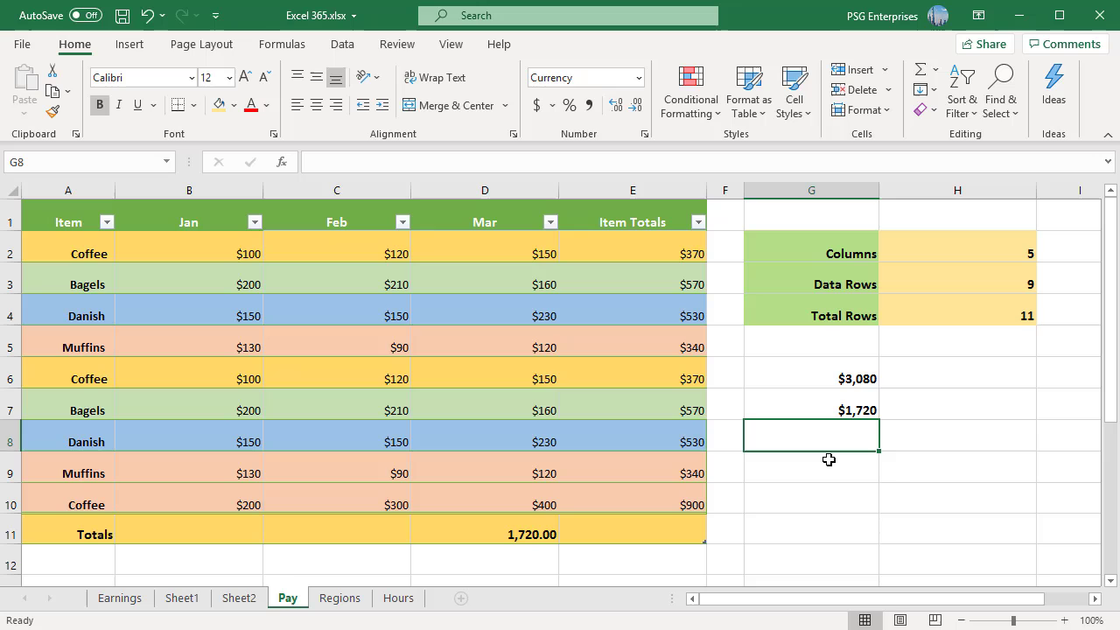
{"action": "left_click", "coordinate": [820, 410]}
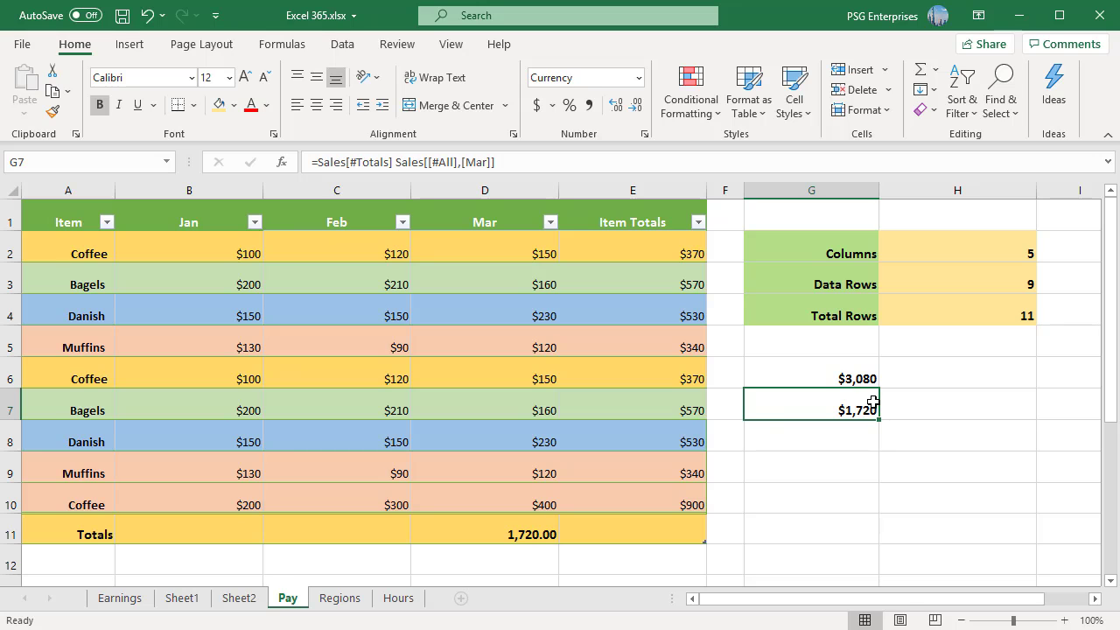
Examine the Columns, Data Rows and Total Rows formulas in H2 to H4 and the table ranges they reference.
{"action": "left_click", "coordinate": [947, 252]}
{"action": "double_click", "coordinate": [891, 261]}
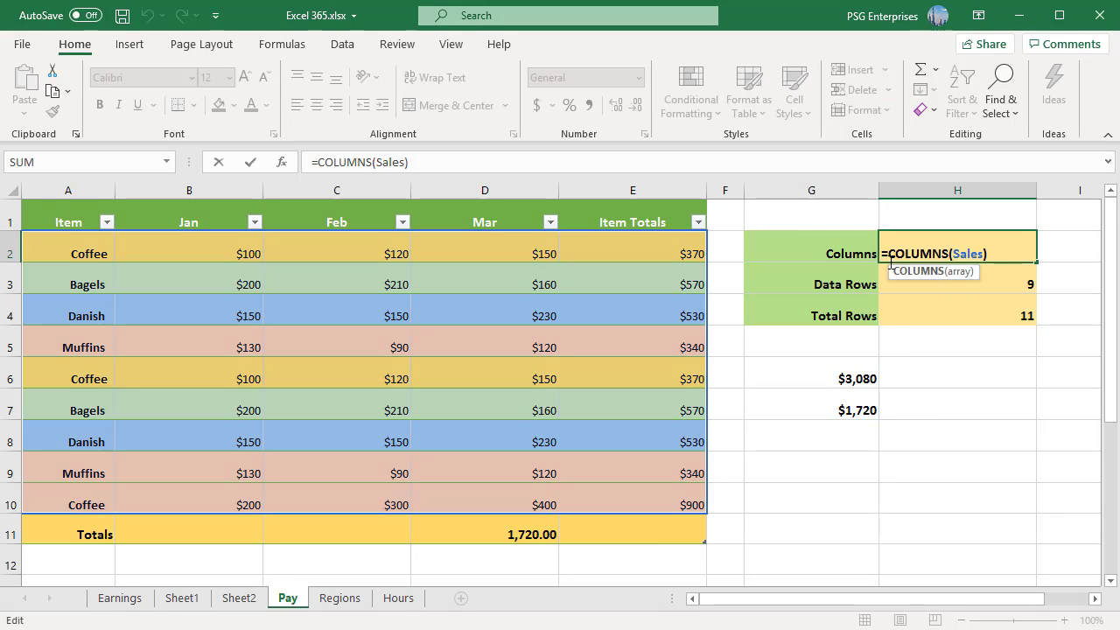
{"action": "left_click", "coordinate": [998, 259]}
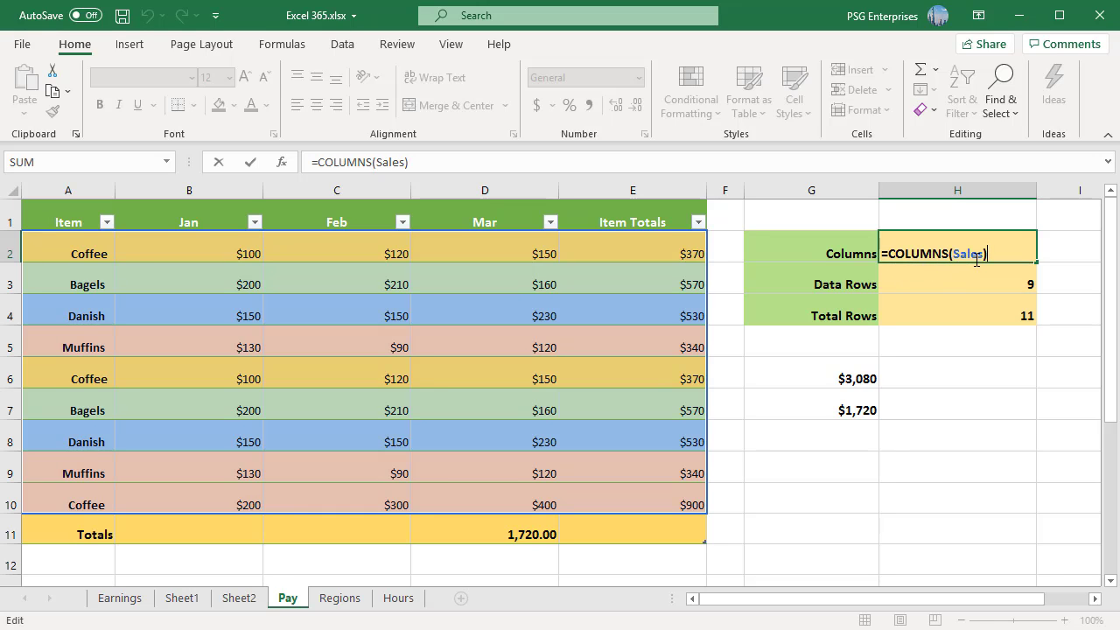
{"action": "key", "text": "Return"}
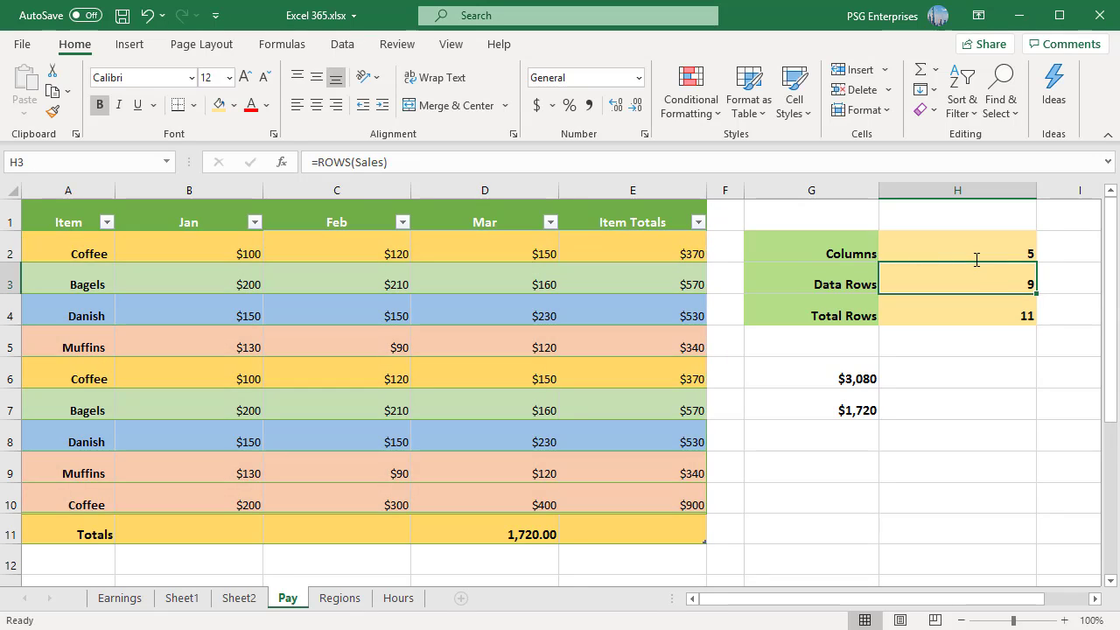
{"action": "double_click", "coordinate": [975, 280]}
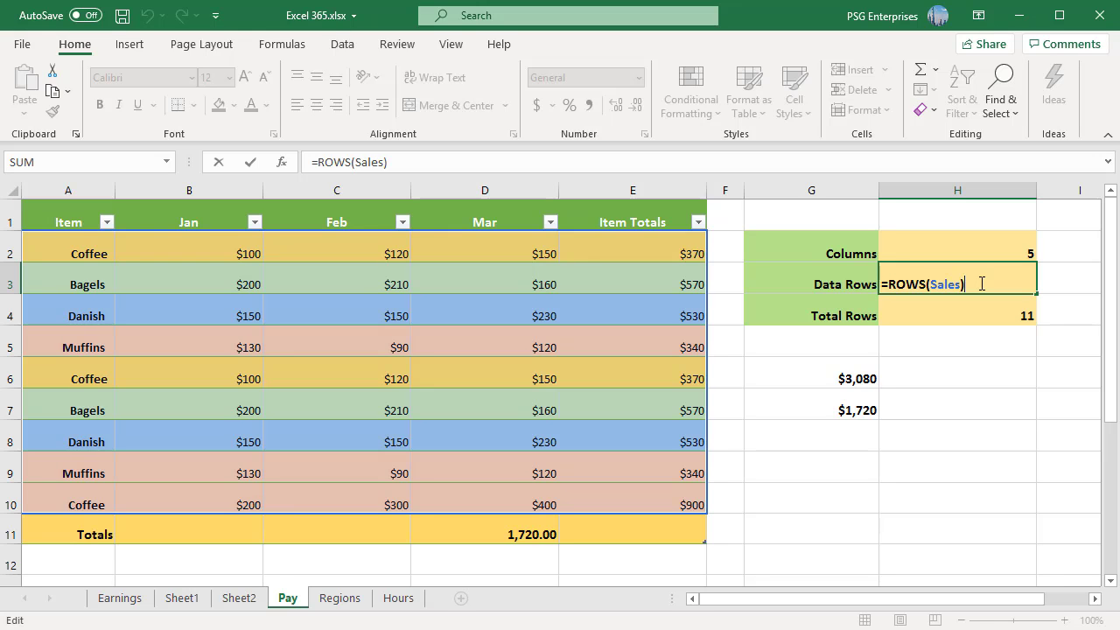
{"action": "key", "text": "Return"}
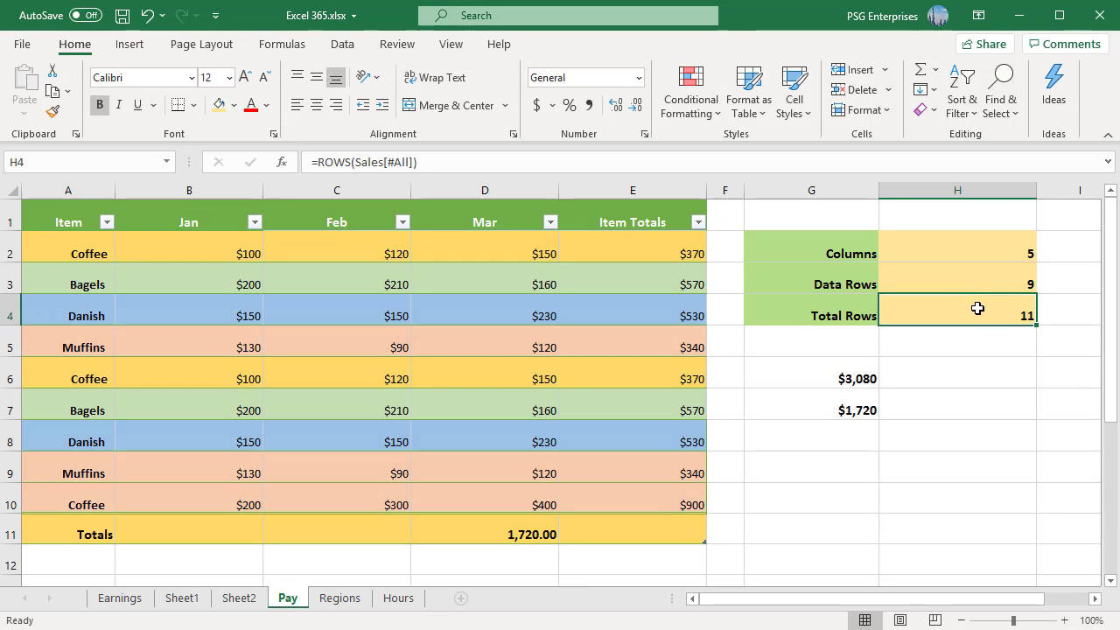
{"action": "double_click", "coordinate": [977, 309]}
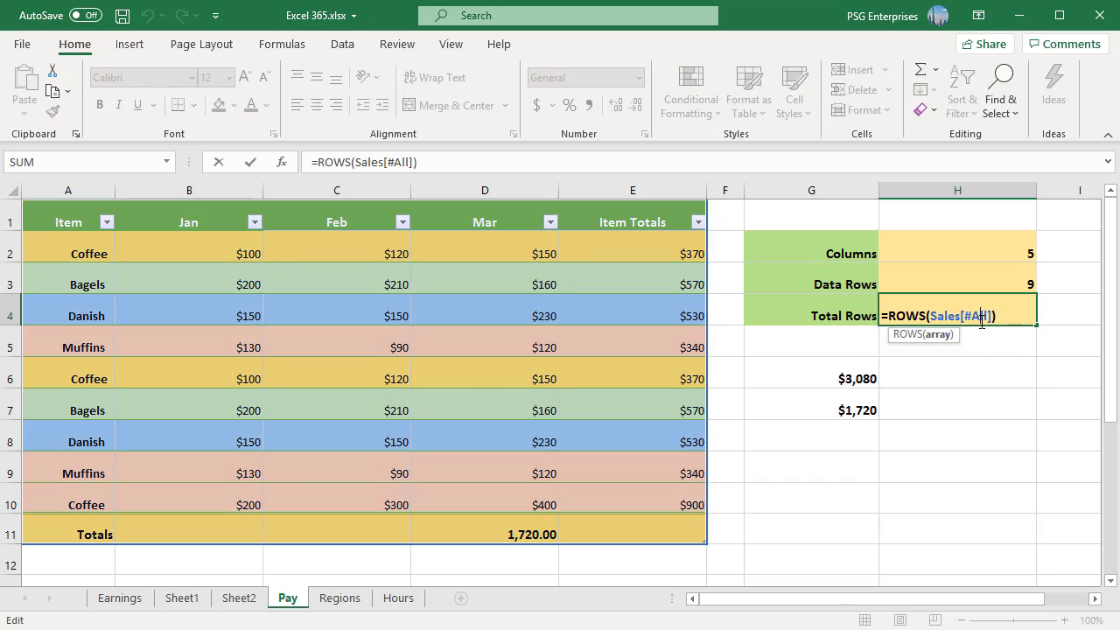